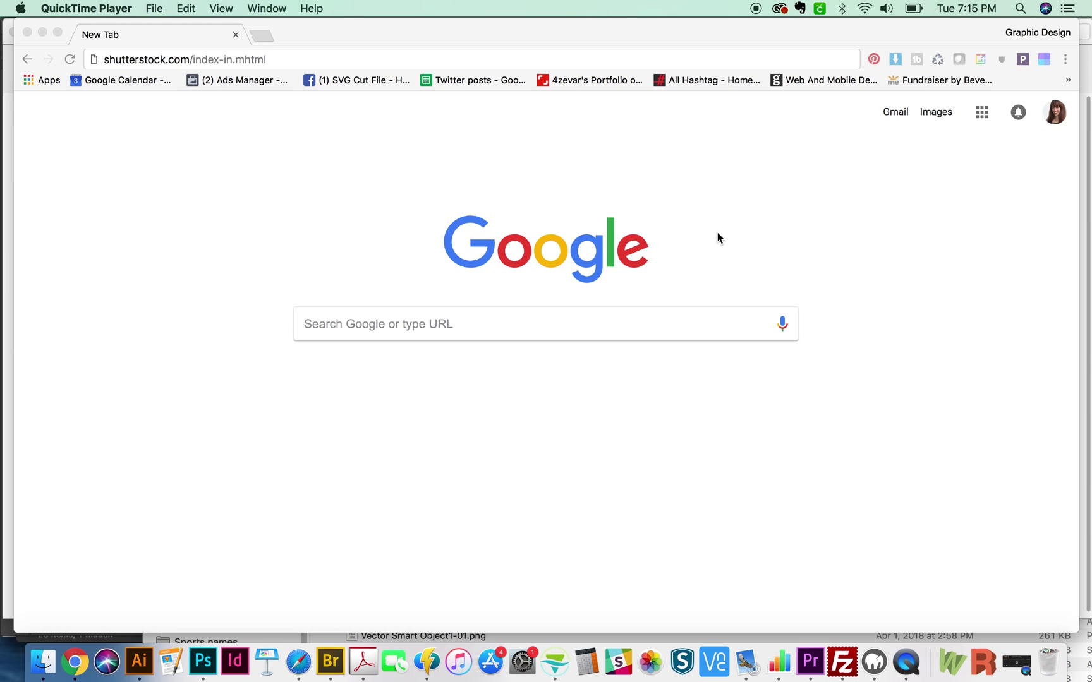
- Make the Chrome window active, showing the Google search new tab page
left_click(540, 36)
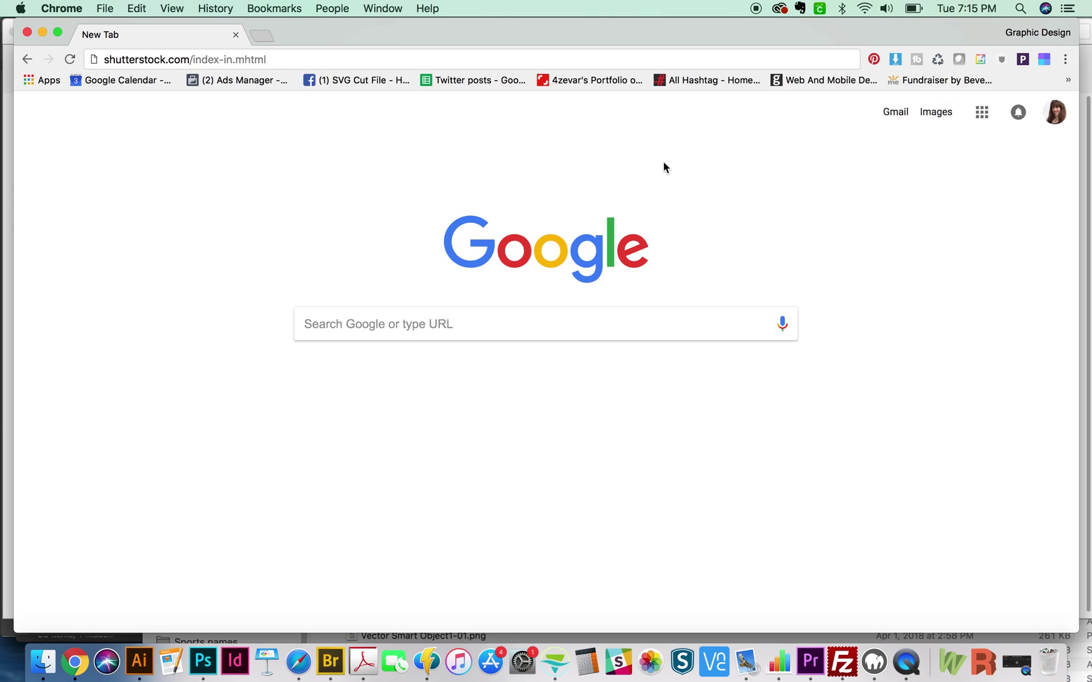
- From the Extensions page, search the Chrome Web Store for 'Piktab'
left_click(1065, 60)
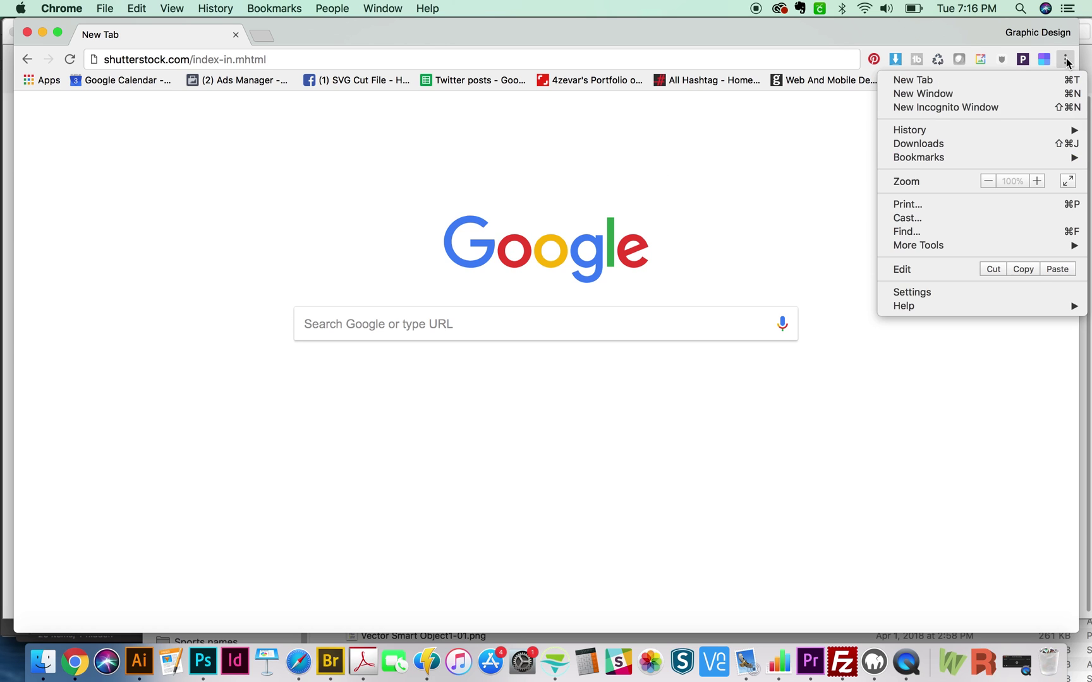
mouse_move(922, 246)
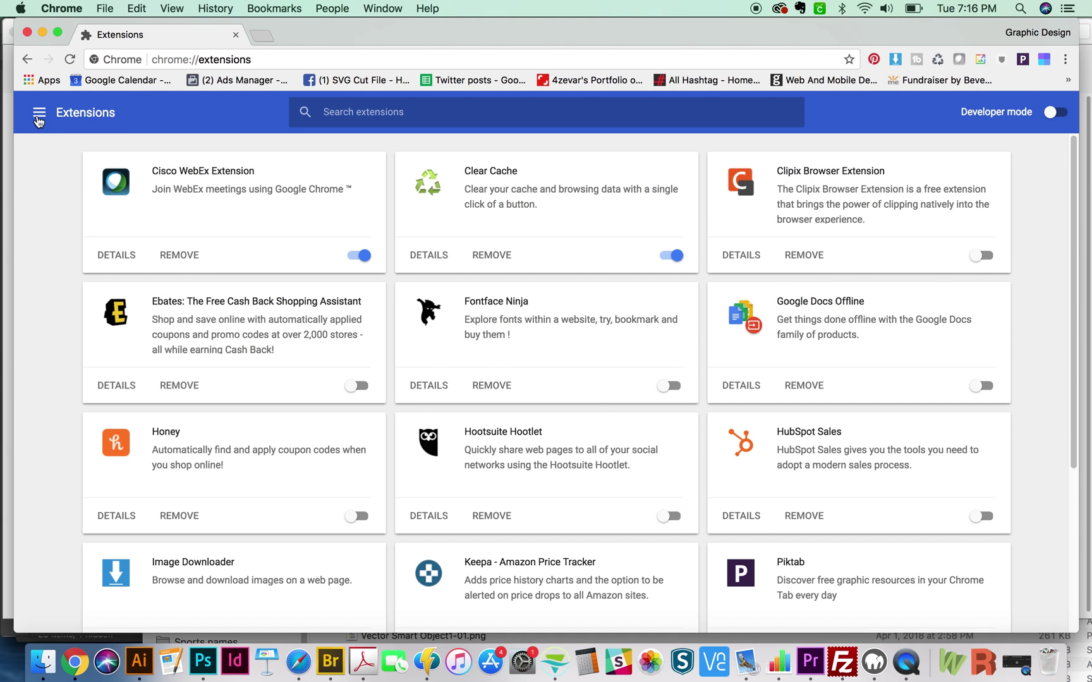
left_click(38, 114)
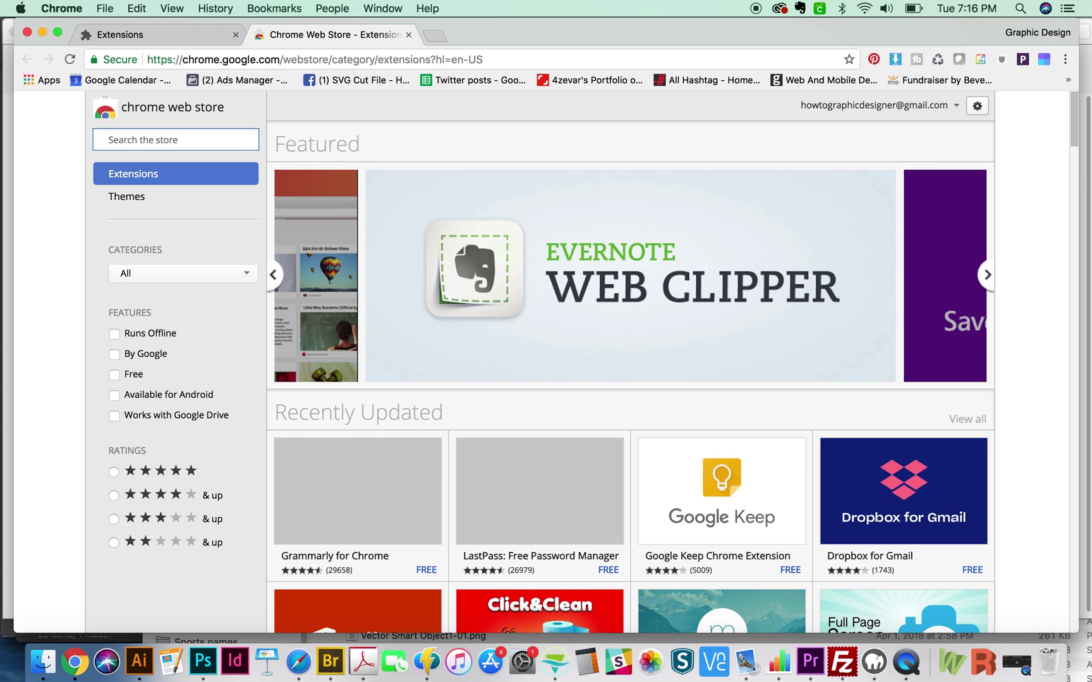
type("Piktab")
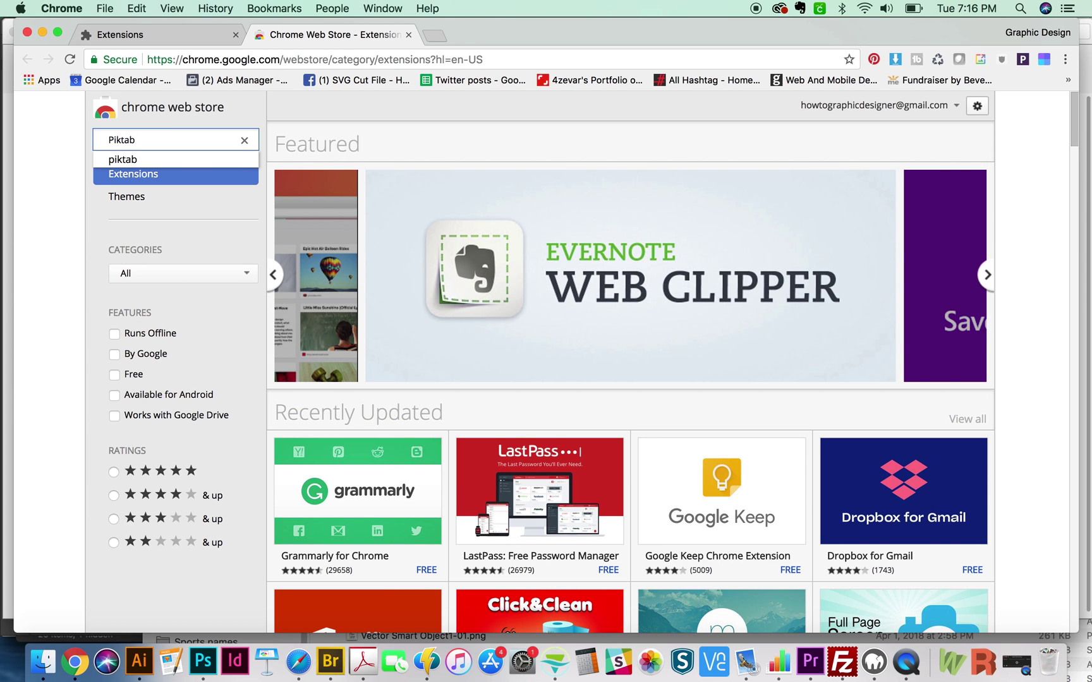
key("Return")
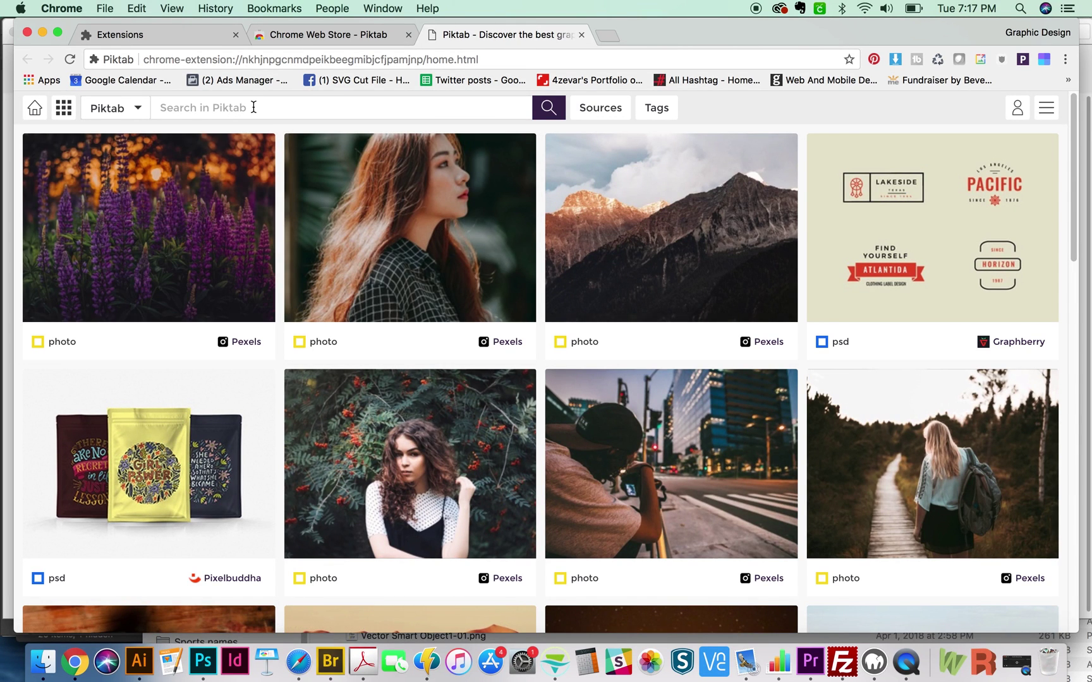
- Browse Piktab's grid of free Pexels photos and Graphberry and Pixelbuddha PSD resources
mouse_move(702, 183)
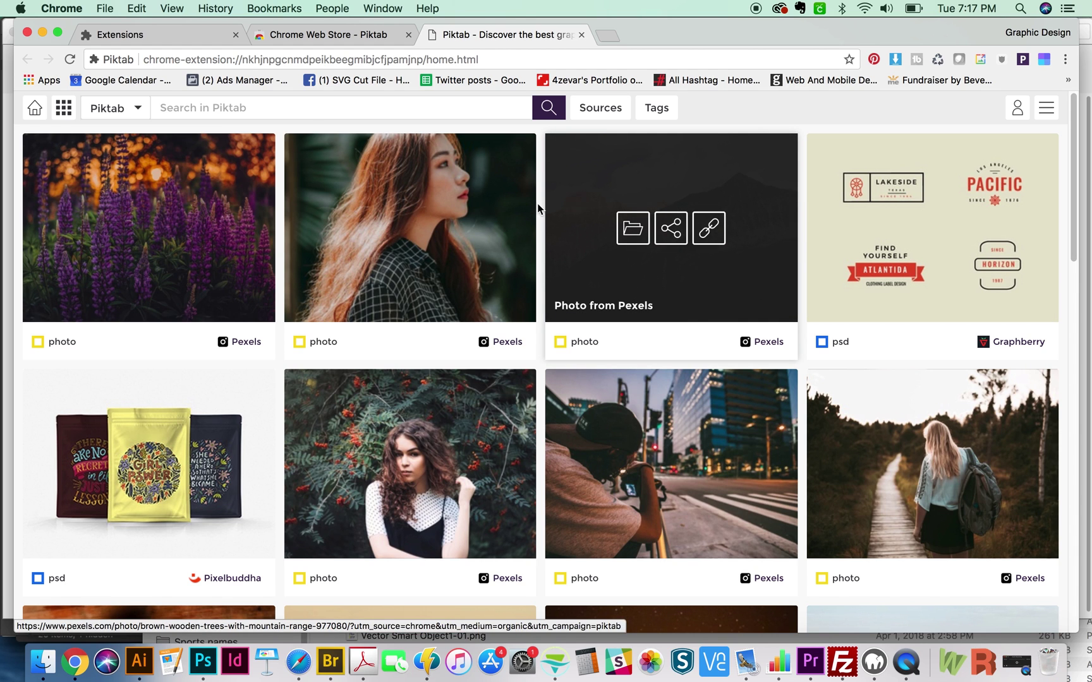
mouse_move(480, 258)
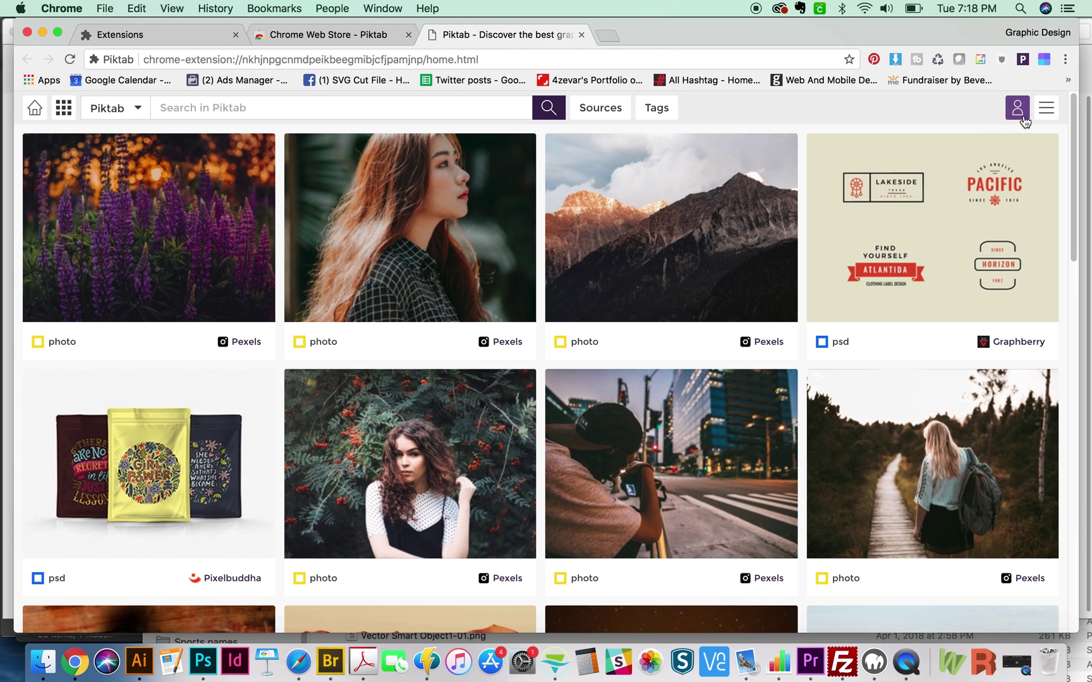
- Add the Vector, Icons and Textures resource types to Piktab's tags and apply them
left_click(1046, 112)
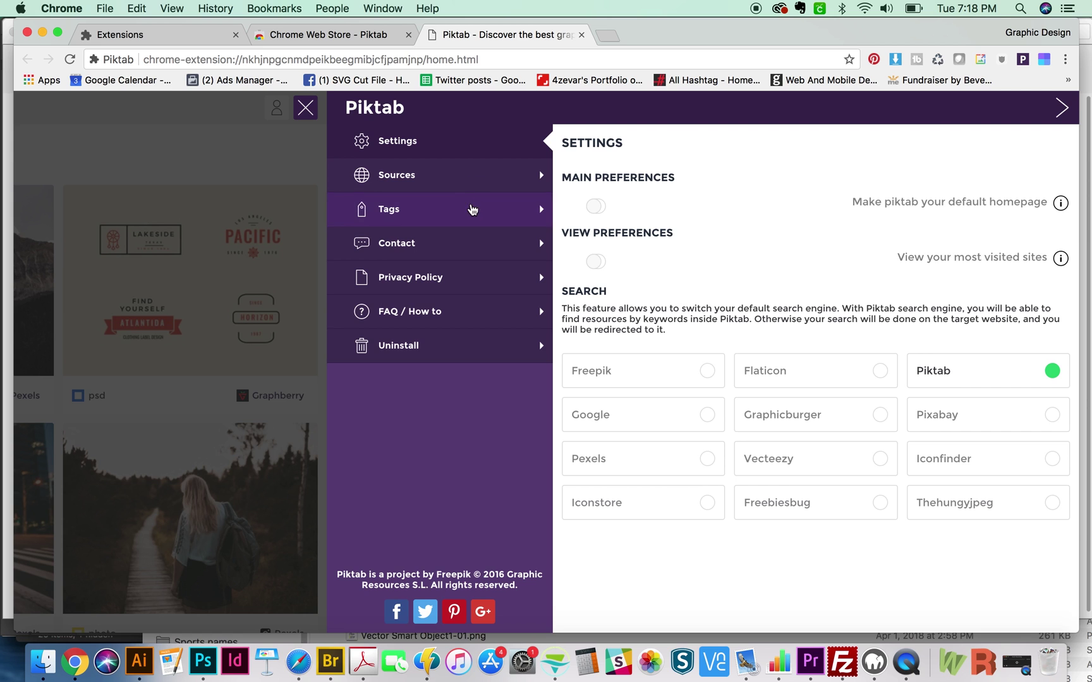
left_click(462, 191)
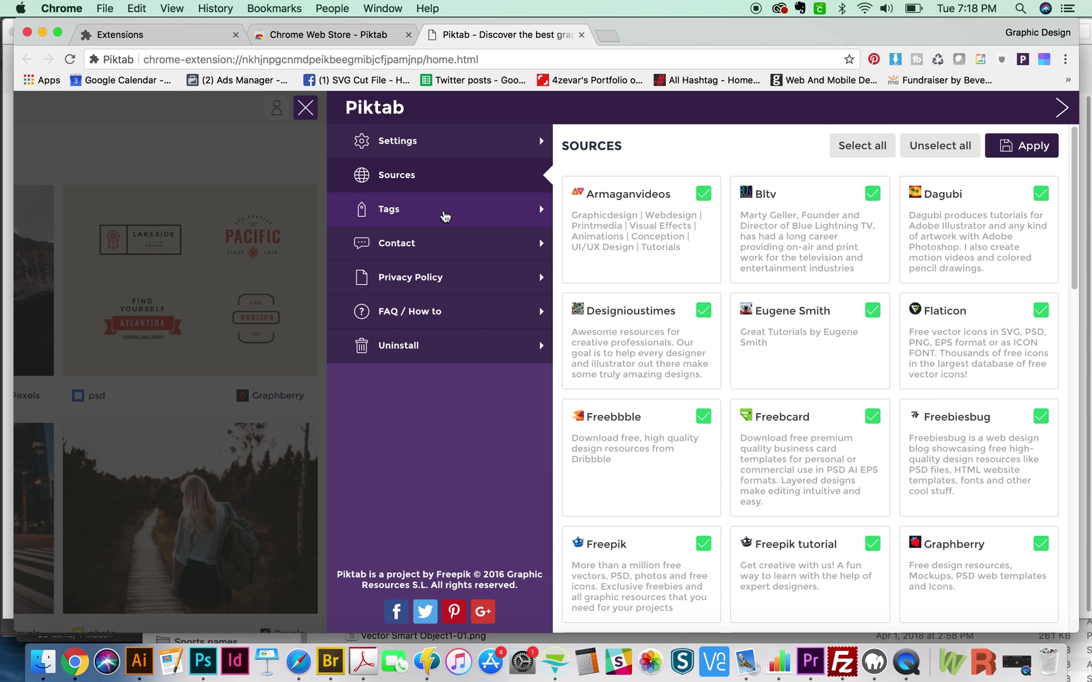
left_click(446, 217)
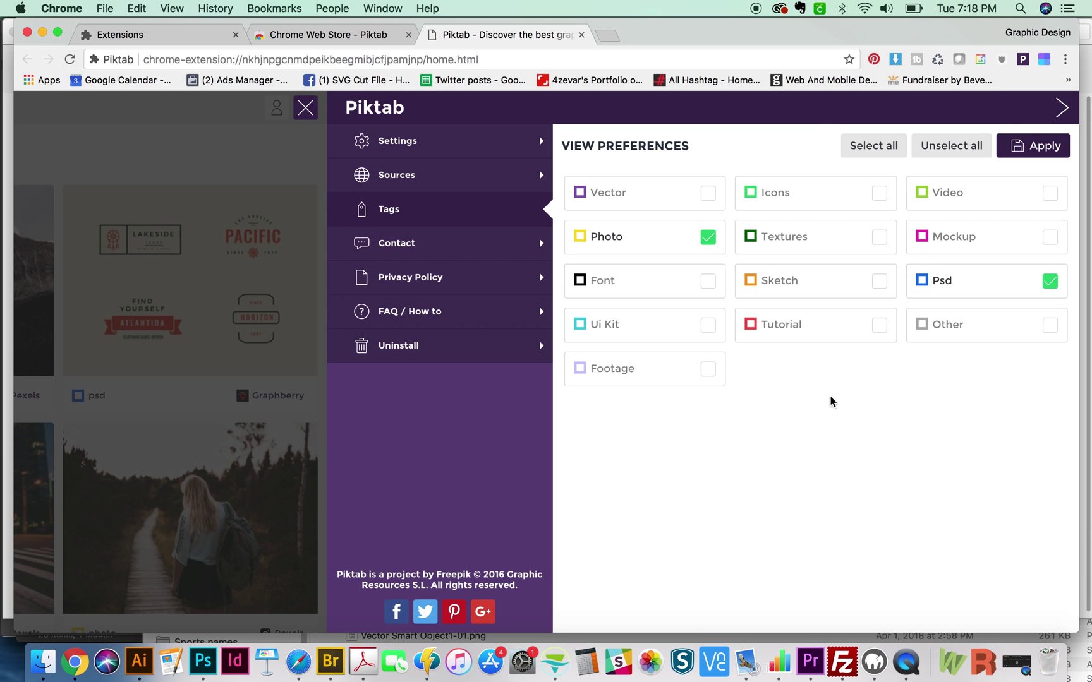
left_click(635, 187)
left_click(762, 196)
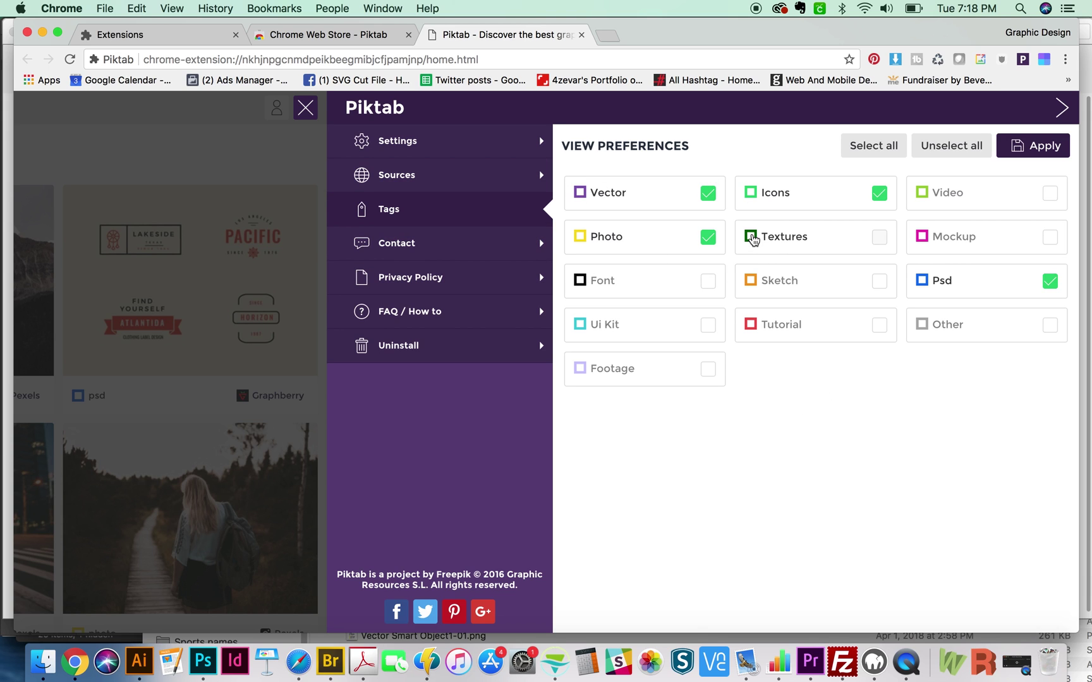
left_click(753, 238)
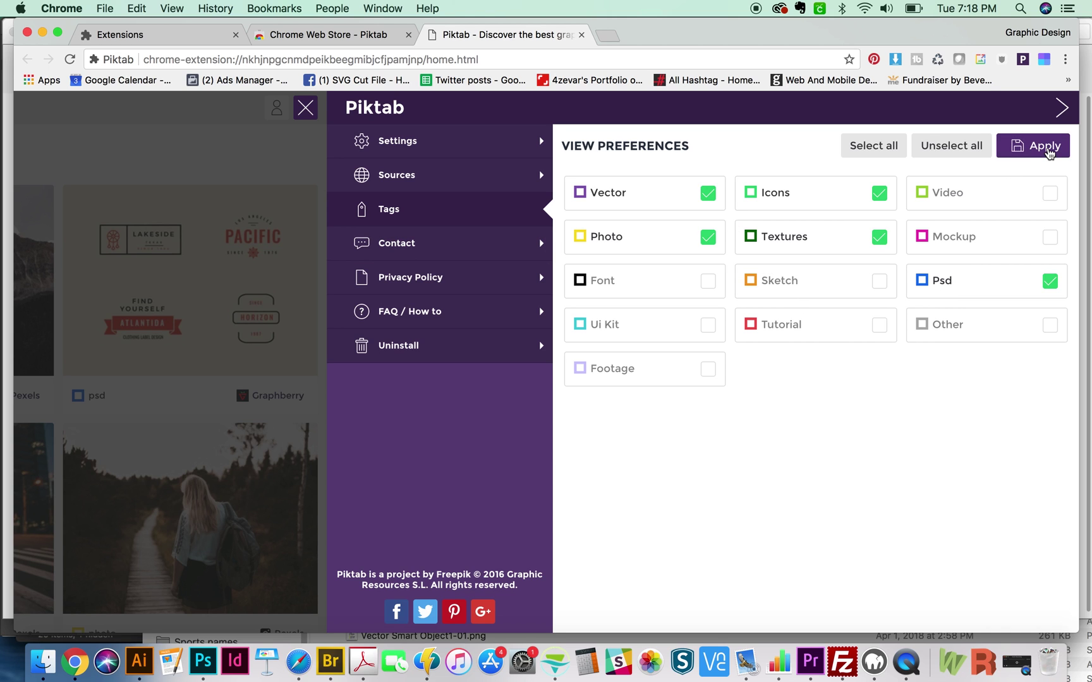
left_click(1048, 149)
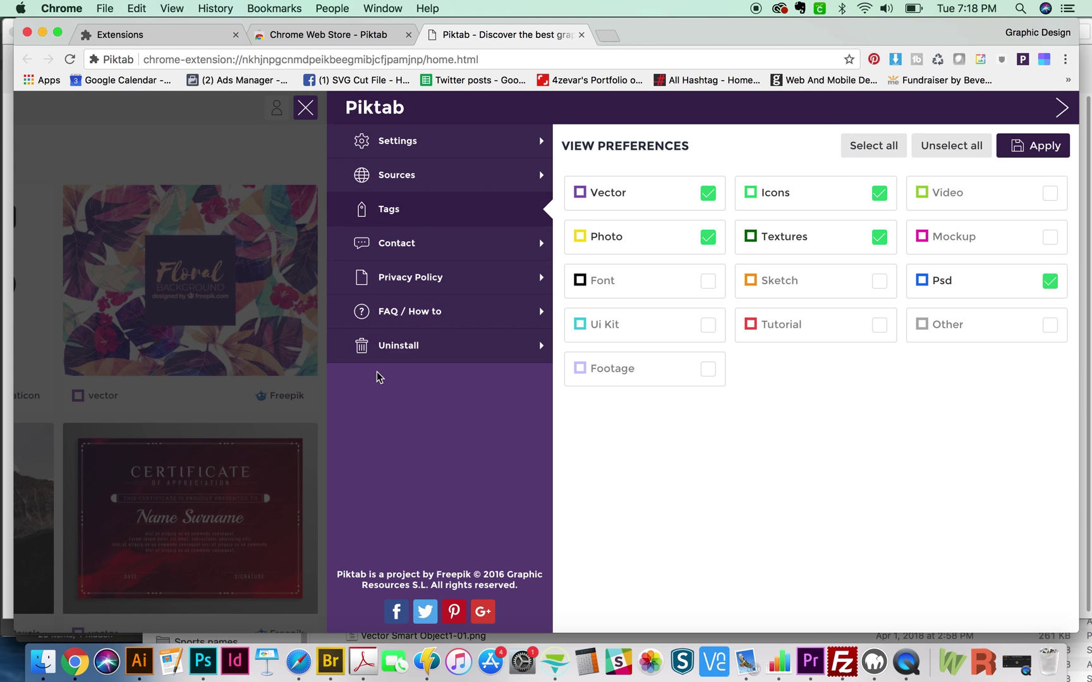
- Search Piktab for 'brick background' and open the red brick wall background on Freepik
left_click(1061, 109)
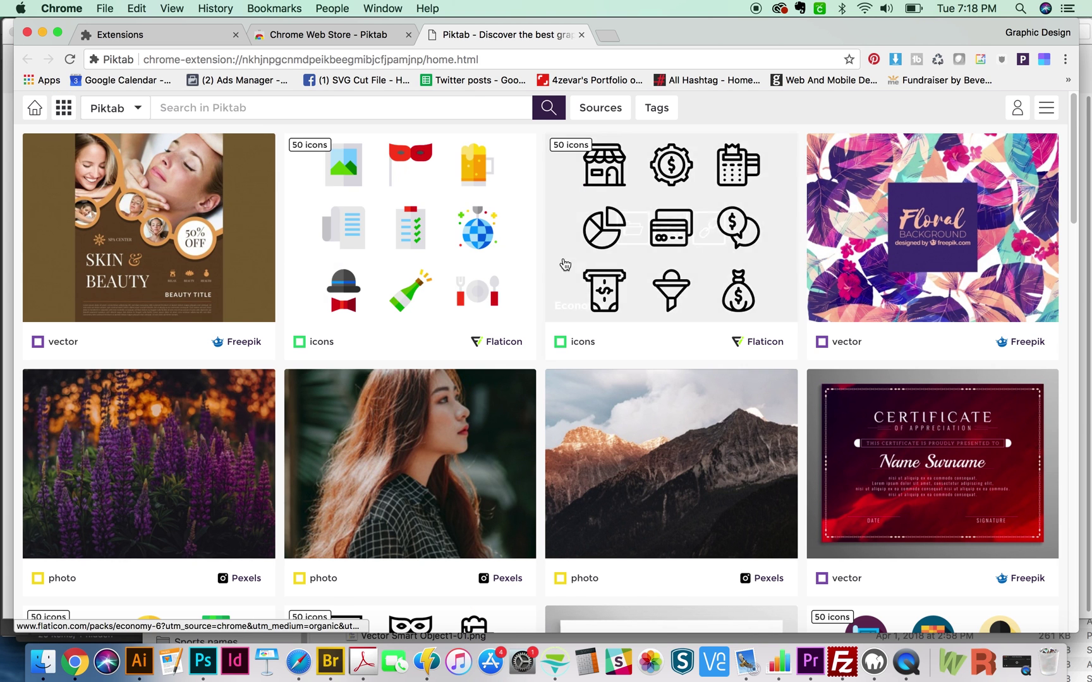
left_click(276, 111)
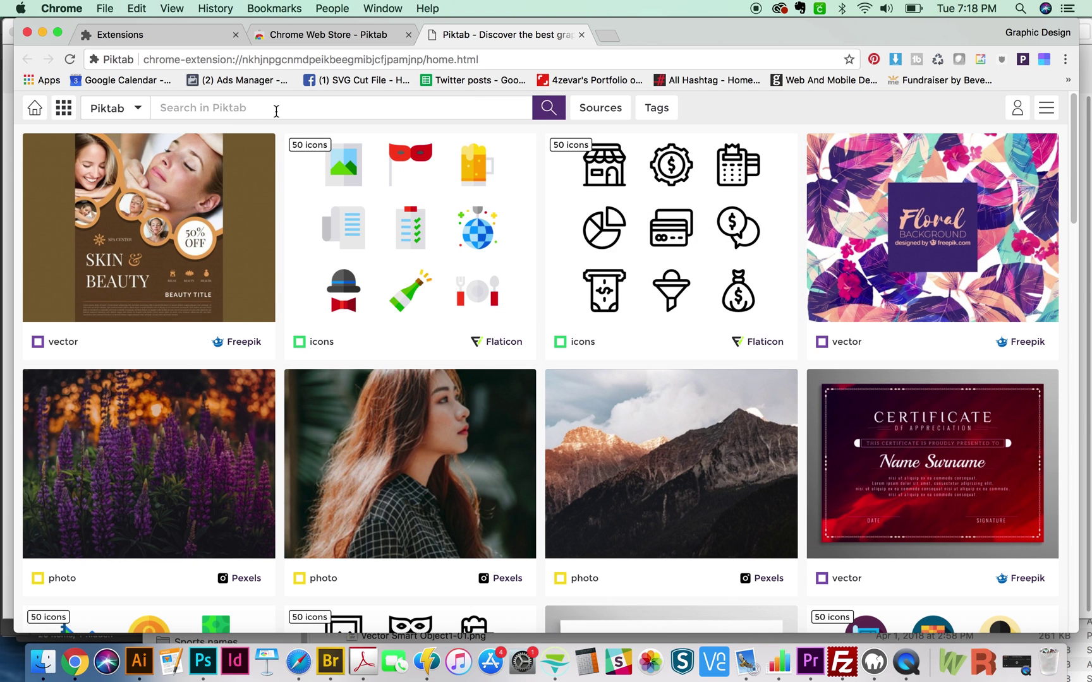
type("brick background")
key("Return")
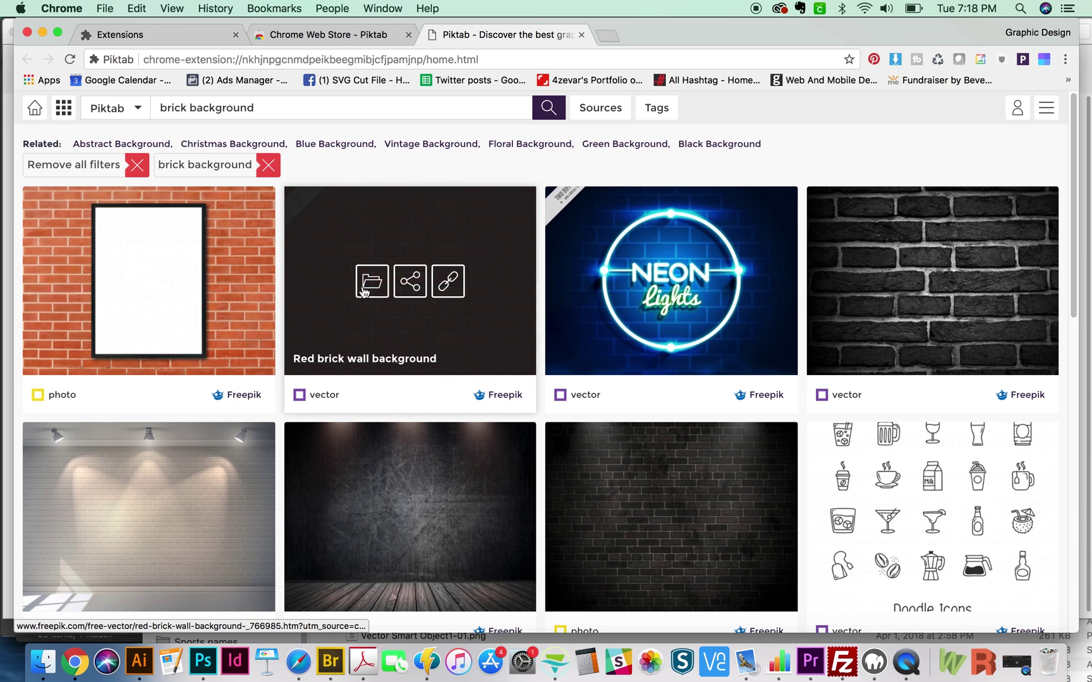
left_click(409, 245)
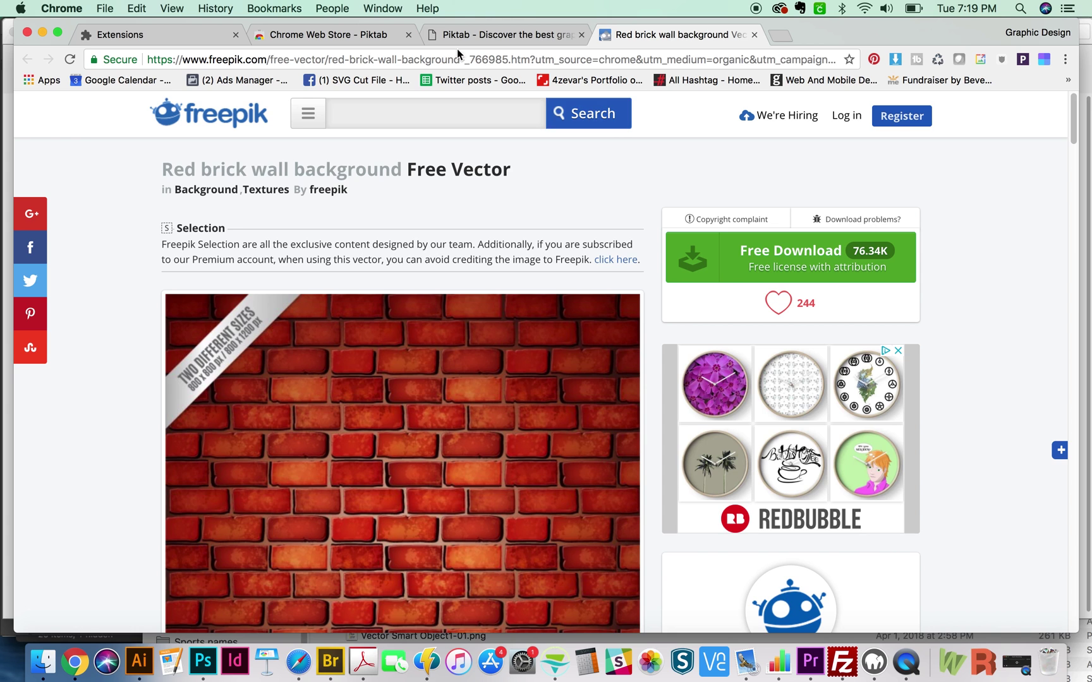
- Return to the brick background results, then load the Barkley agency website
left_click(473, 35)
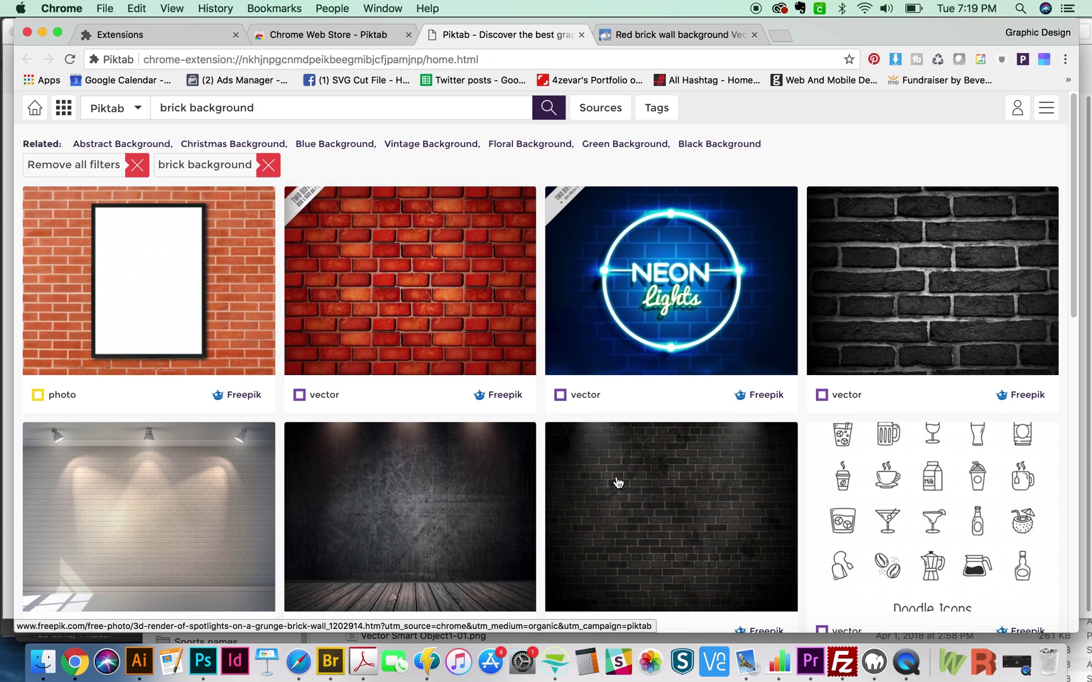
scroll(617, 482, "down", 5)
scroll(618, 483, "up", 5)
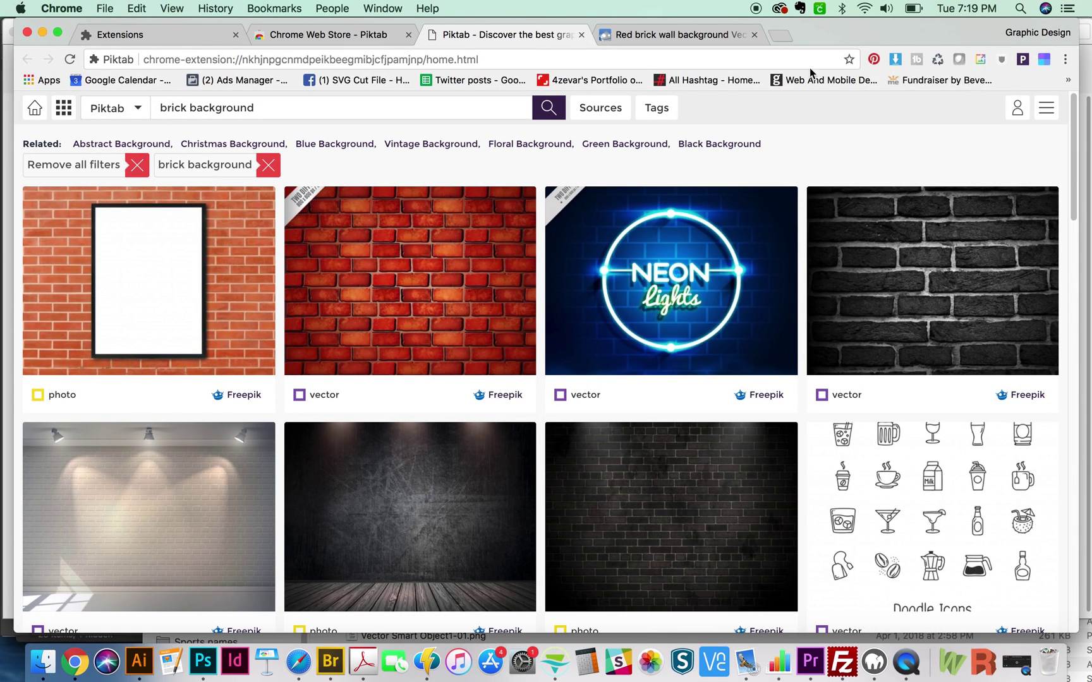
left_click(1045, 59)
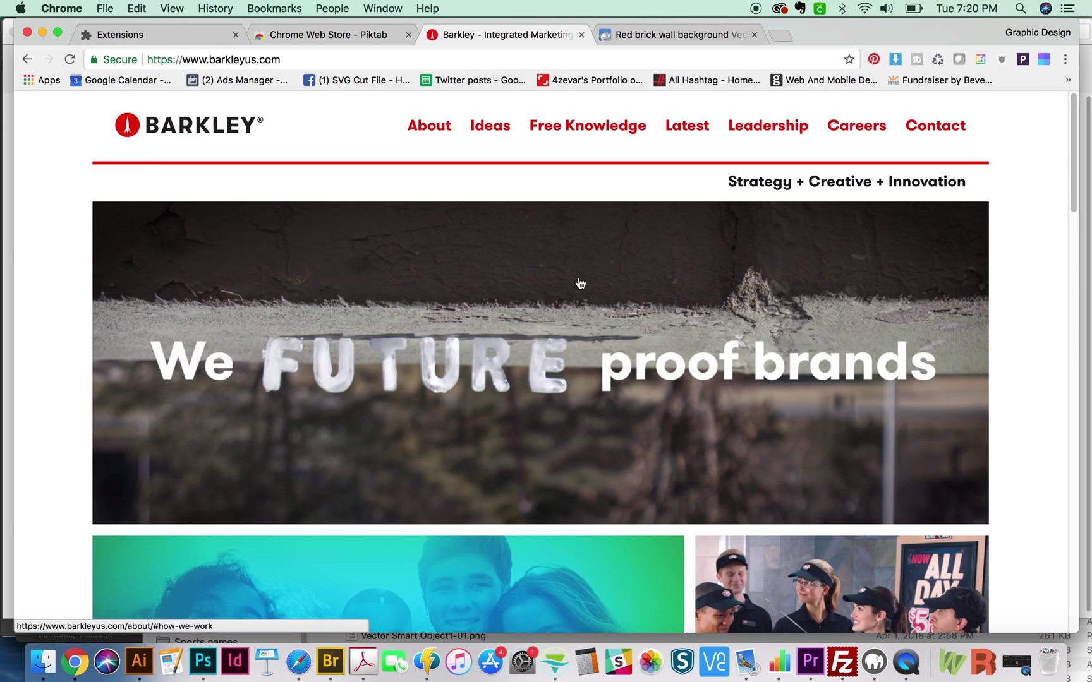
- Extract Barkley's site palette, copy its share link, and download it as site-palette.ase
scroll(593, 278, "down", 15)
scroll(593, 278, "up", 15)
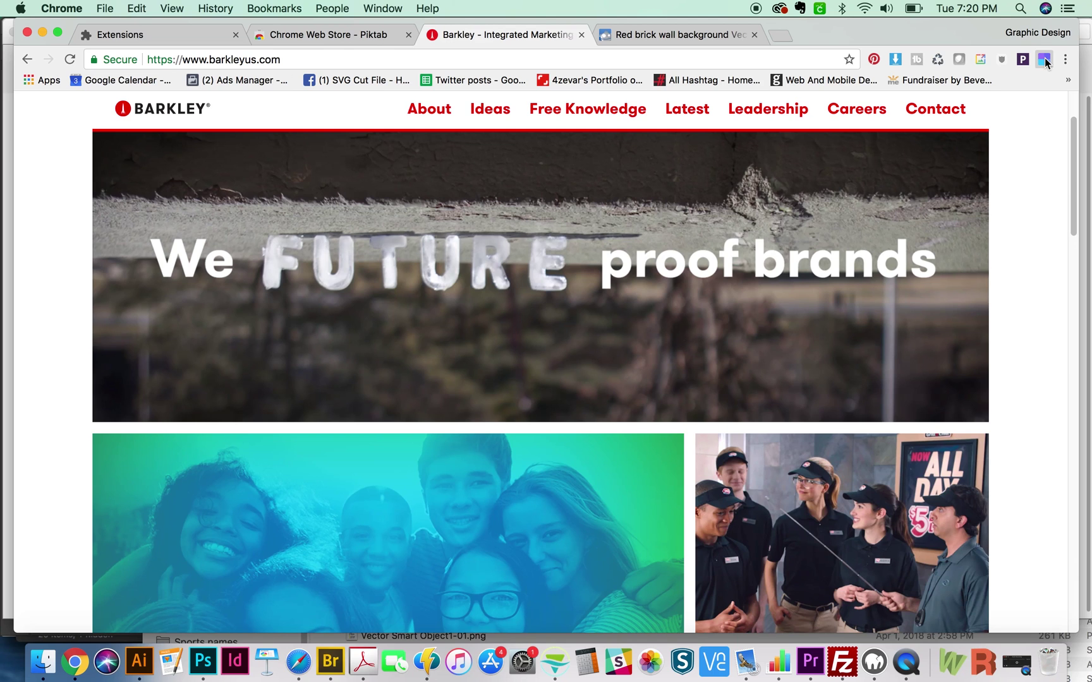
left_click(1044, 60)
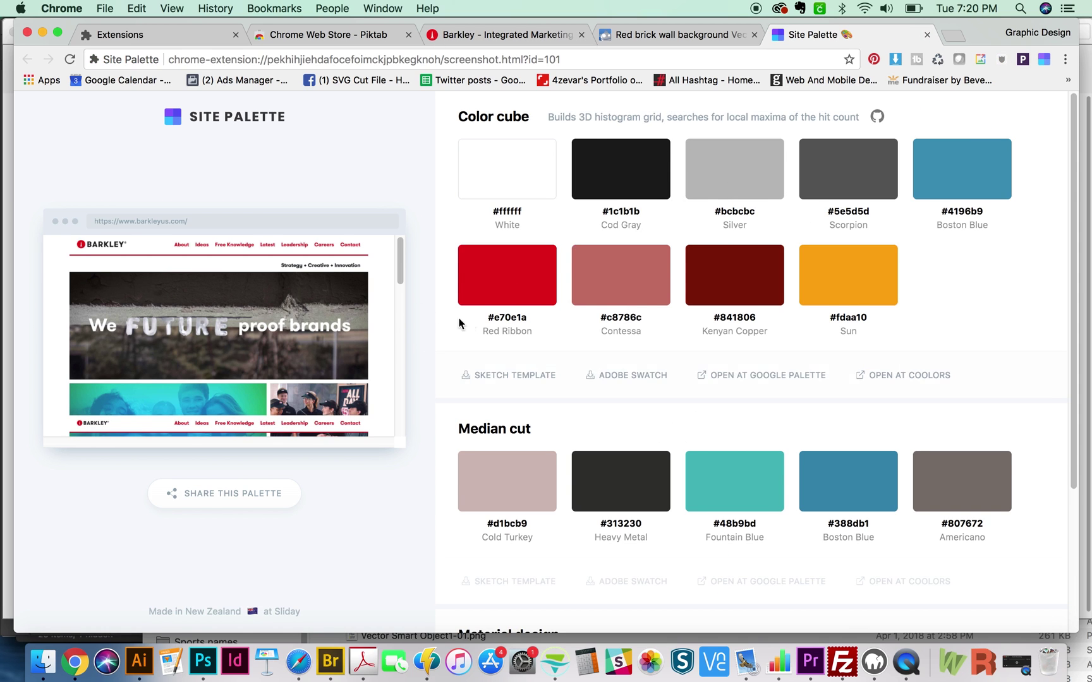
left_click(257, 497)
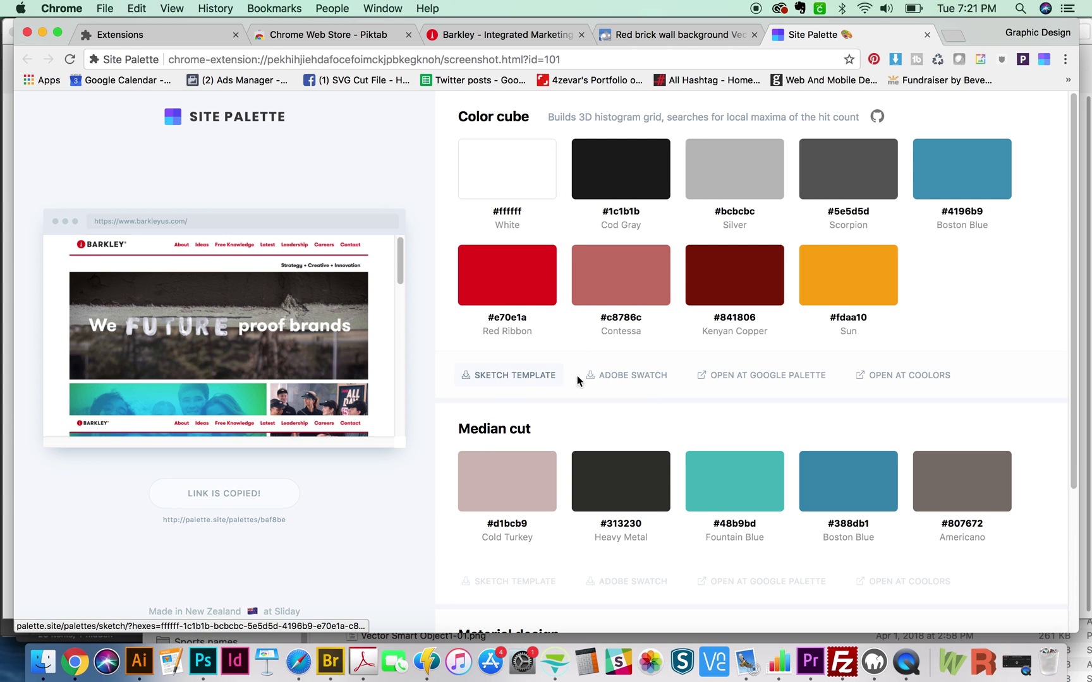
left_click(627, 379)
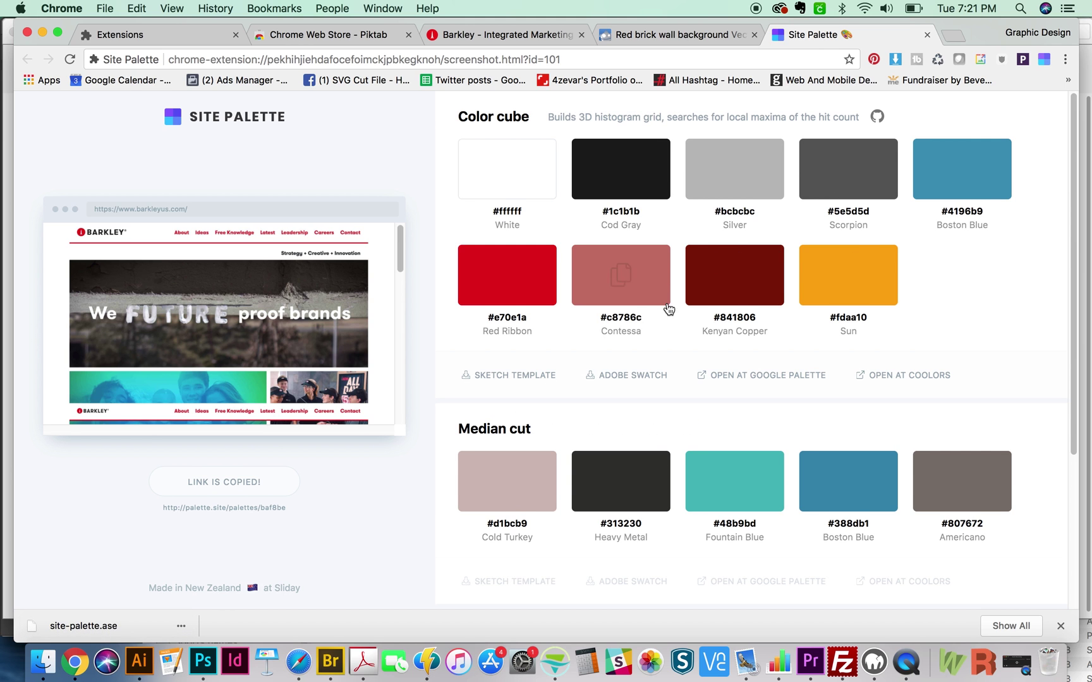
- Show the Barkley site's fonts in FontFace Ninja, including Helvetica Neue Bold, Pressura and Walsheim
left_click(478, 42)
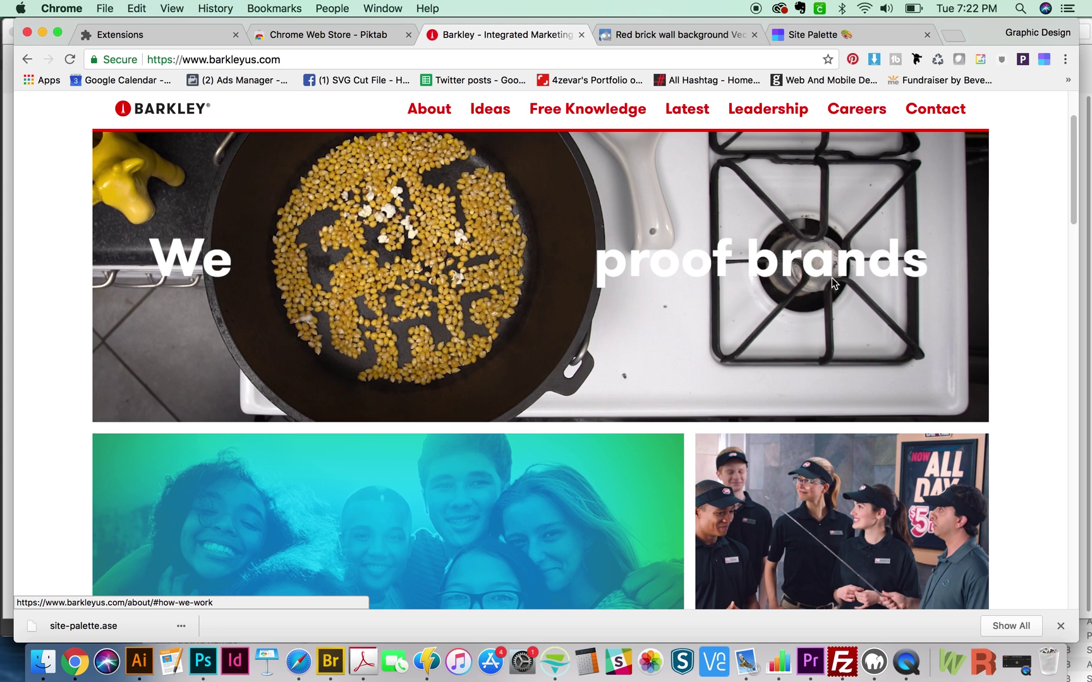
left_click(913, 60)
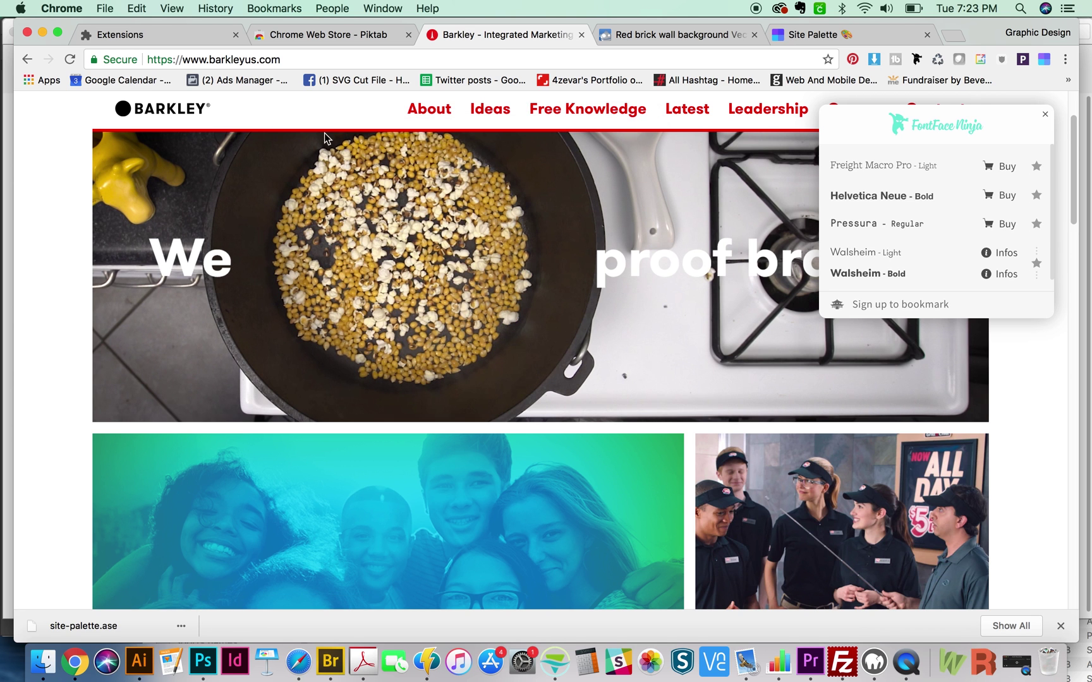
scroll(699, 324, "down", 10)
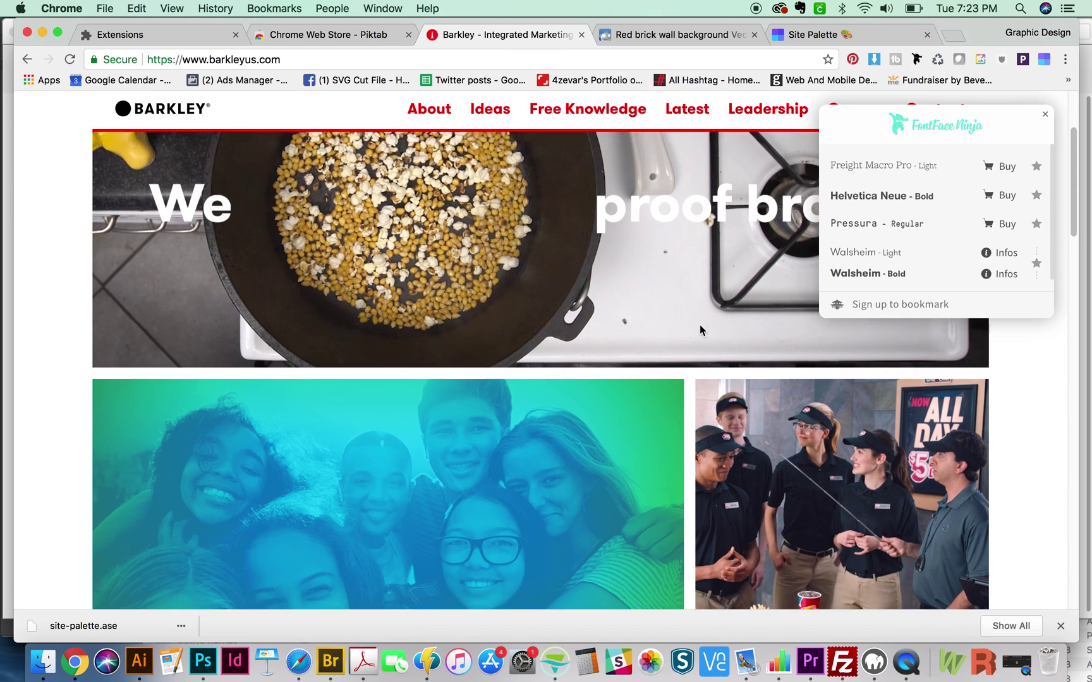
scroll(700, 324, "down", 5)
scroll(700, 325, "up", 15)
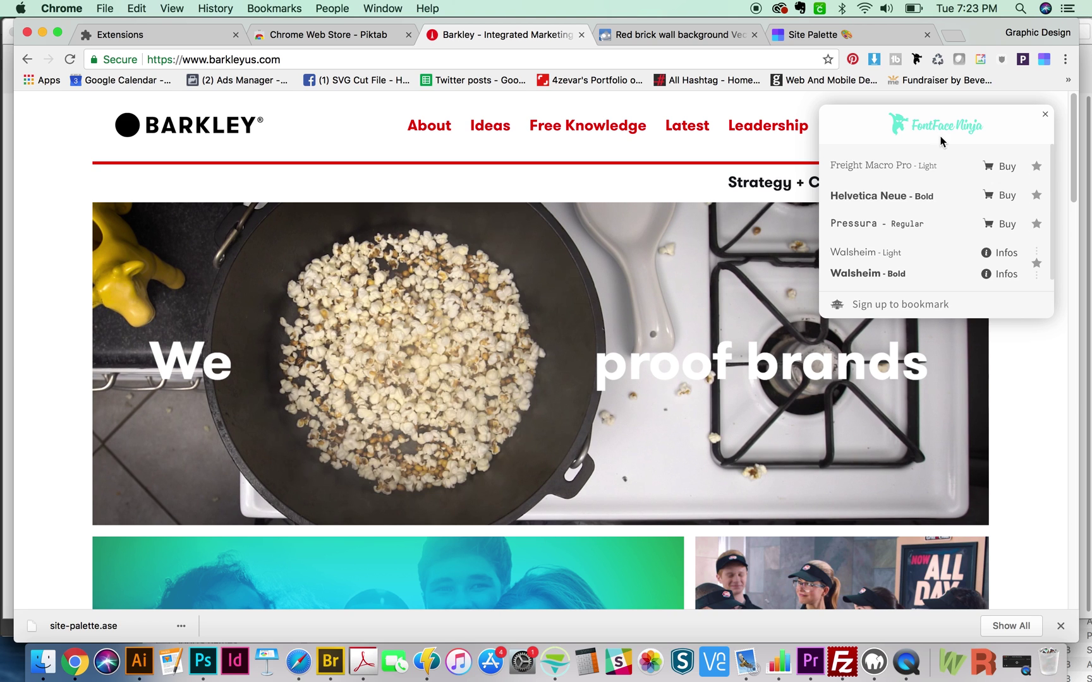
left_click(654, 55)
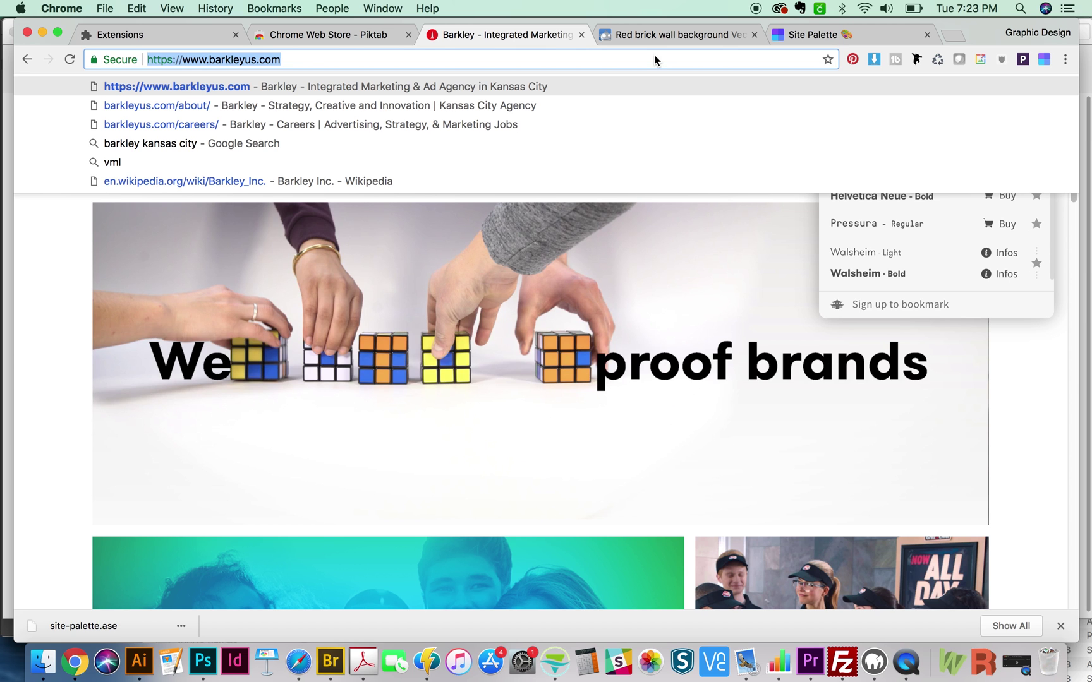
- Open color.adobe.com and rotate the Analogous wheel to cyan, purple, pink, orange and yellow swatches
type("color.ad")
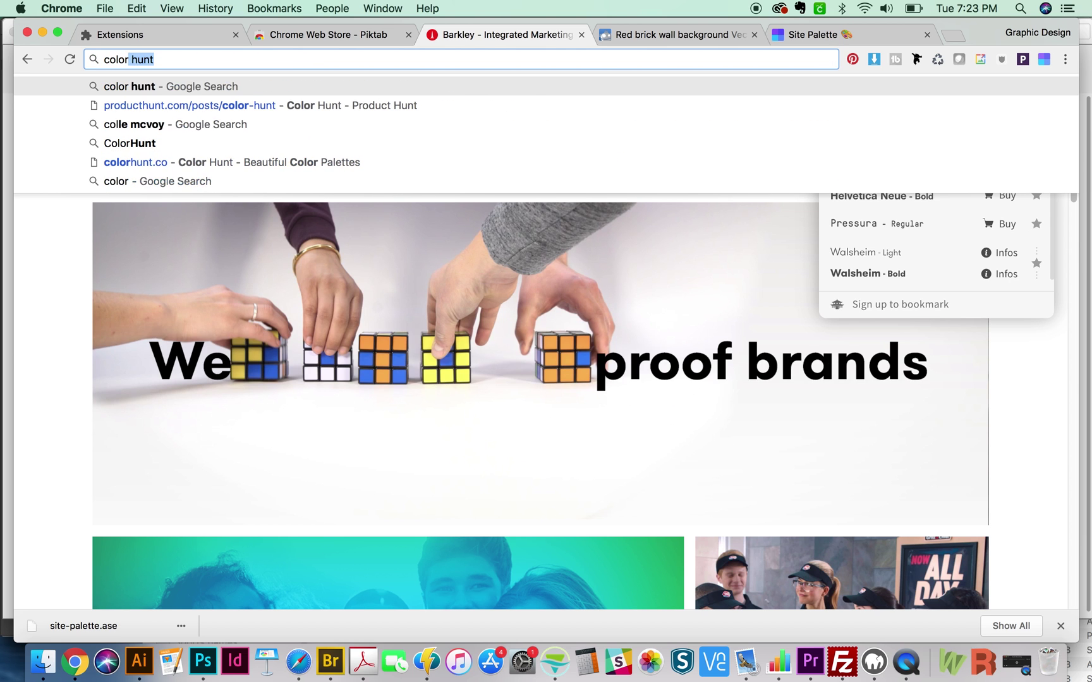
type("obe.co")
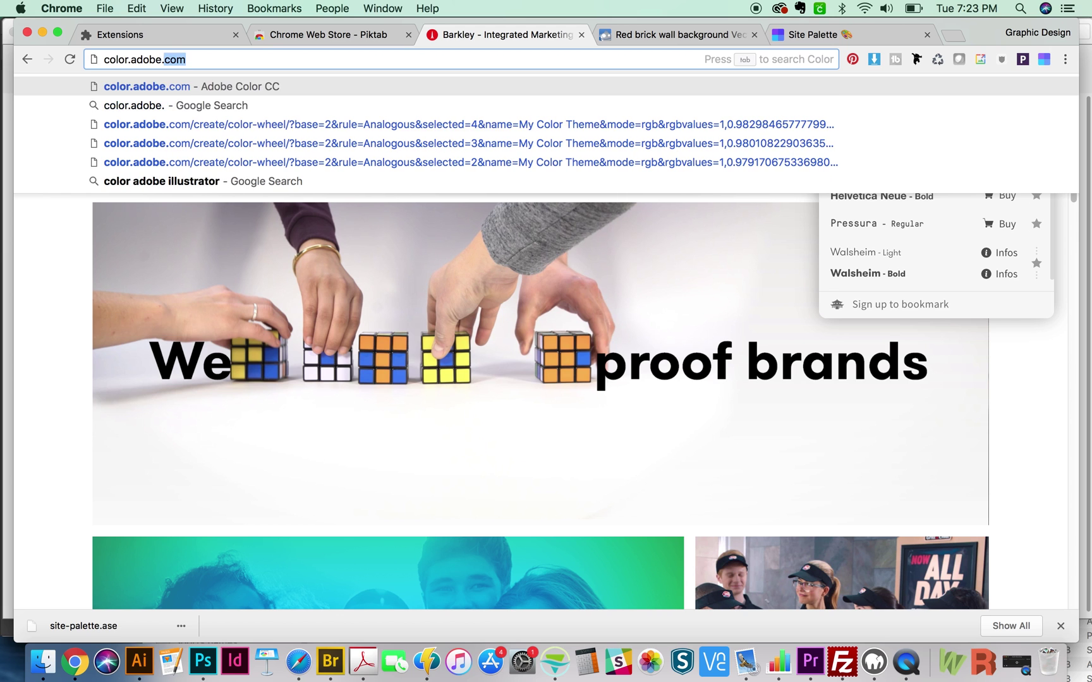
type("m")
key("Return")
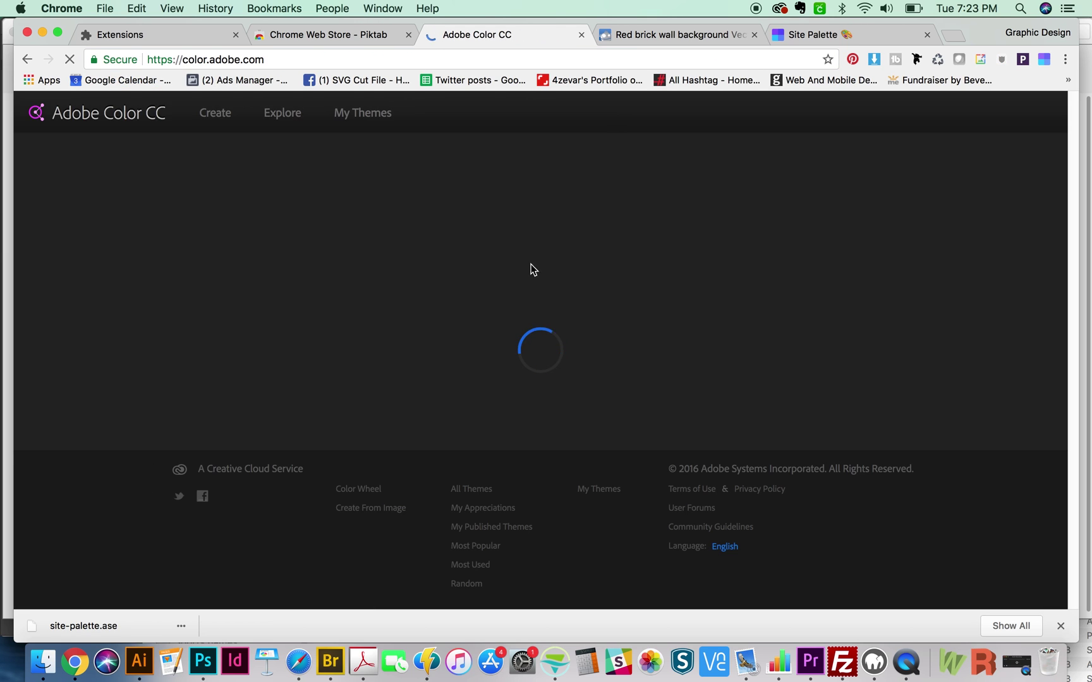
scroll(506, 283, "down", 1)
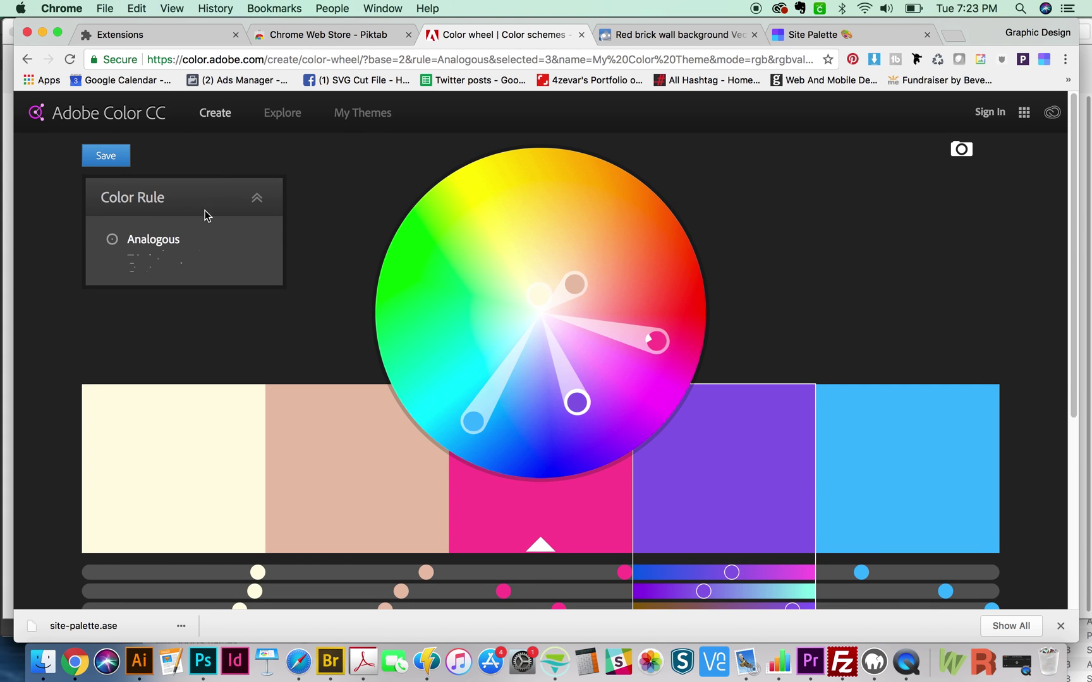
left_click_drag(475, 425, 462, 398)
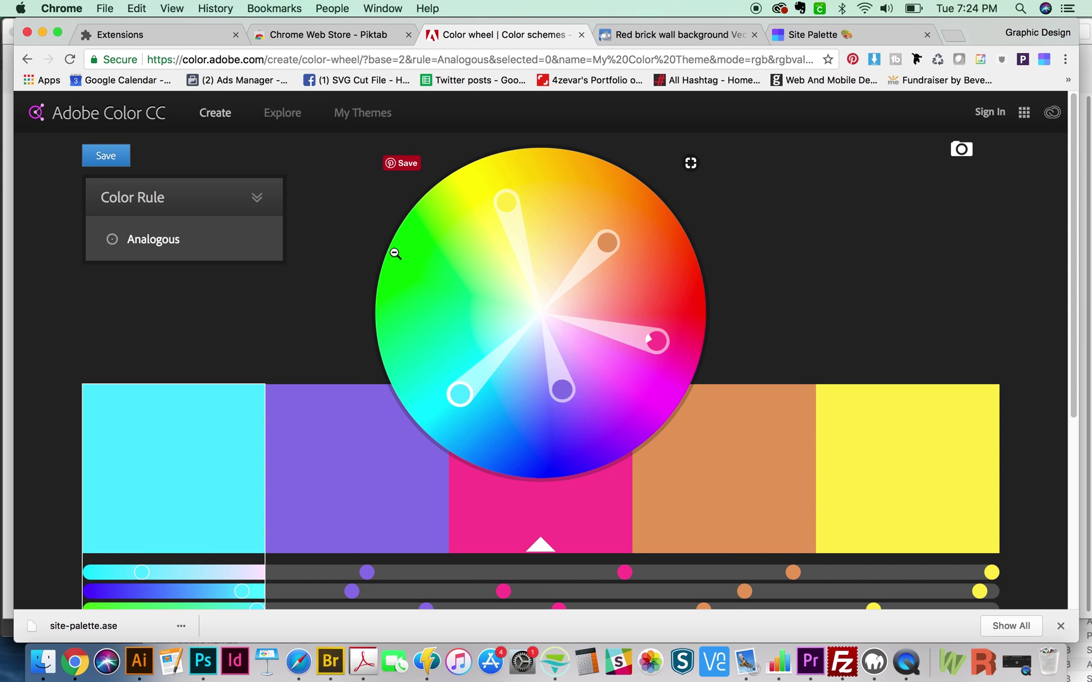
- Scroll through the month's Most Popular community themes on Adobe Color's Explore page
left_click(287, 120)
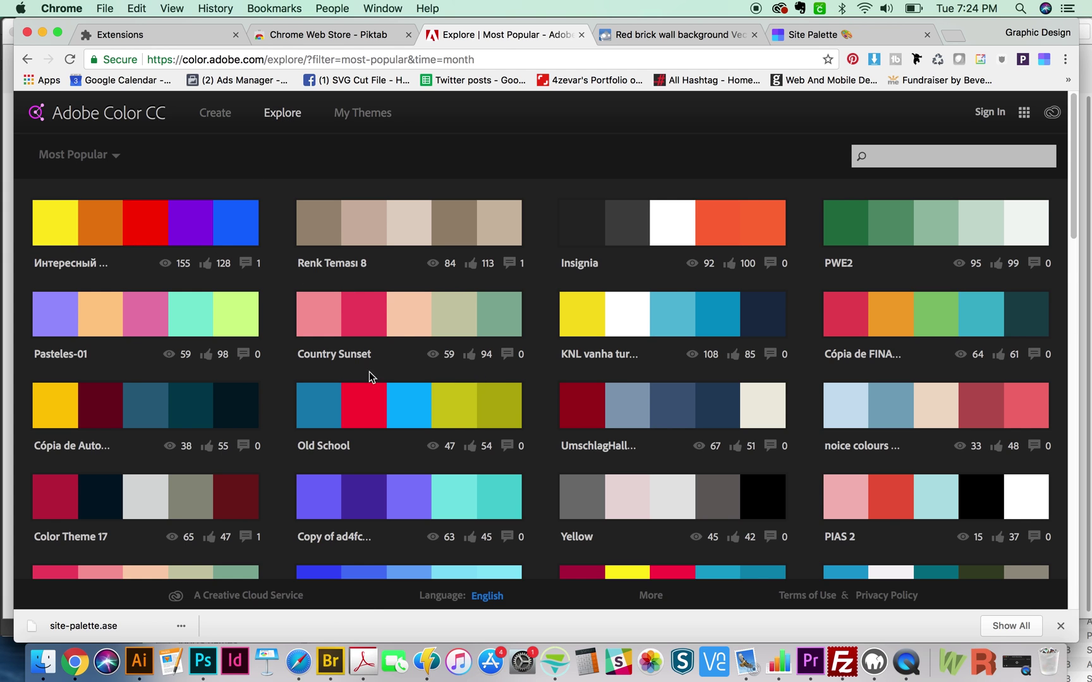
mouse_move(460, 442)
scroll(460, 443, "down", 2)
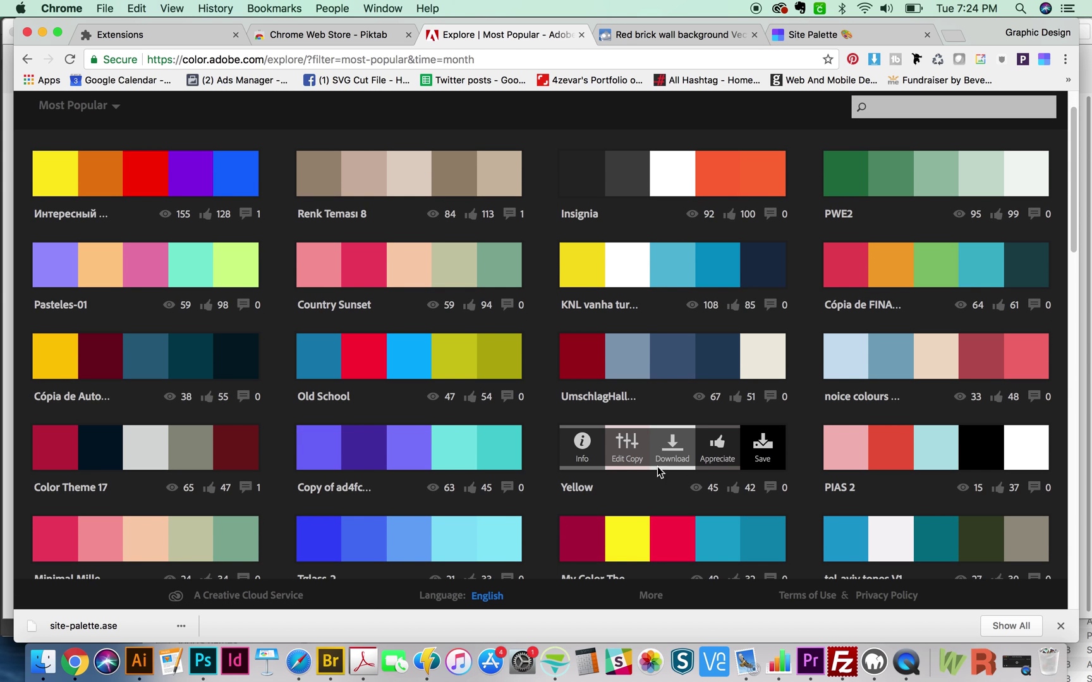
scroll(827, 419, "down", 10)
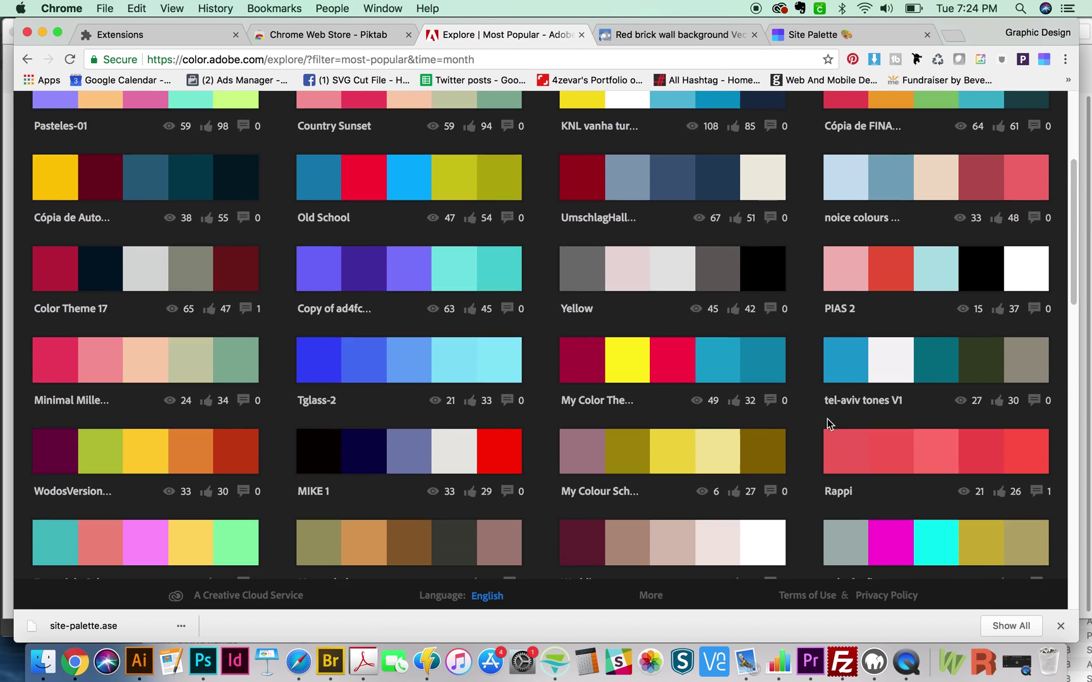
scroll(829, 424, "down", 5)
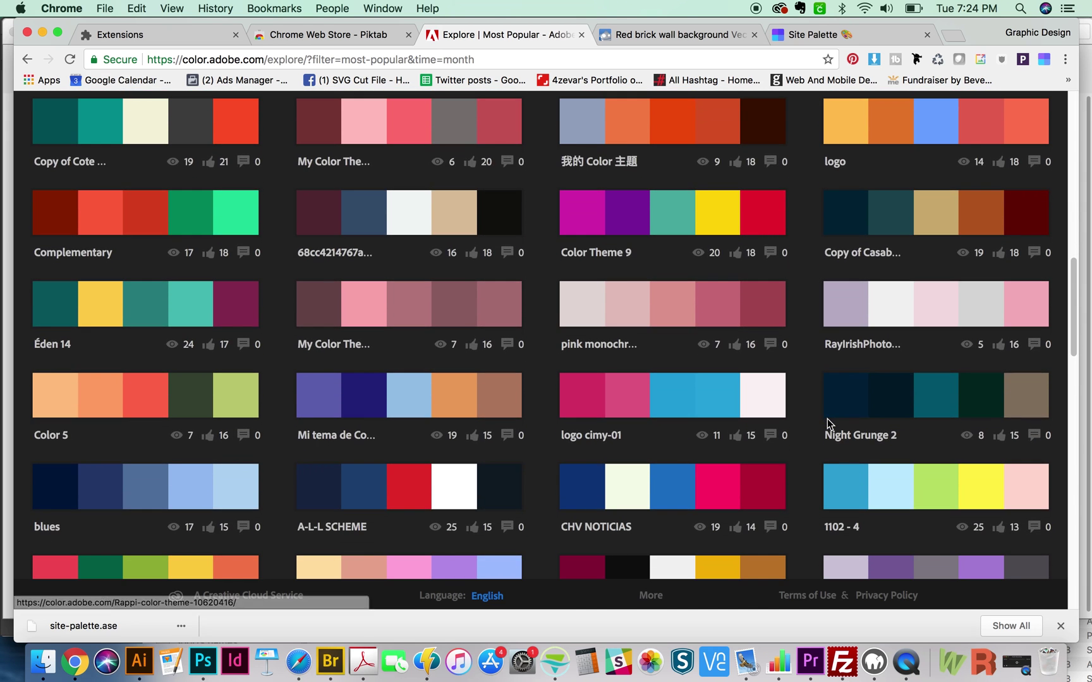
scroll(829, 424, "up", 4)
scroll(827, 422, "up", 10)
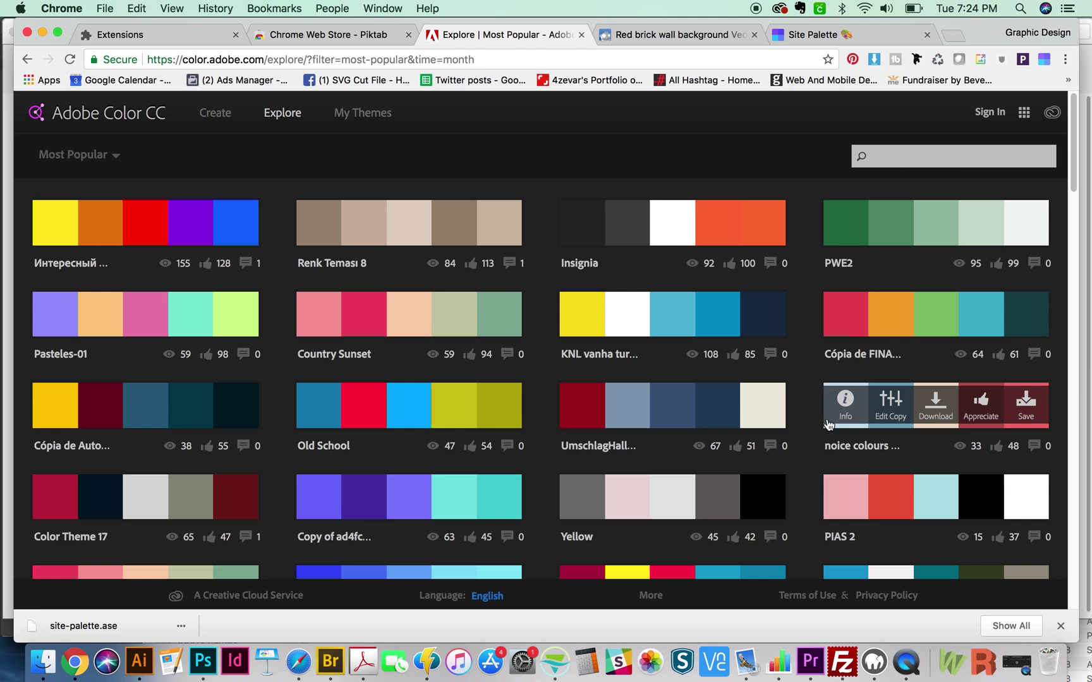
left_click(507, 57)
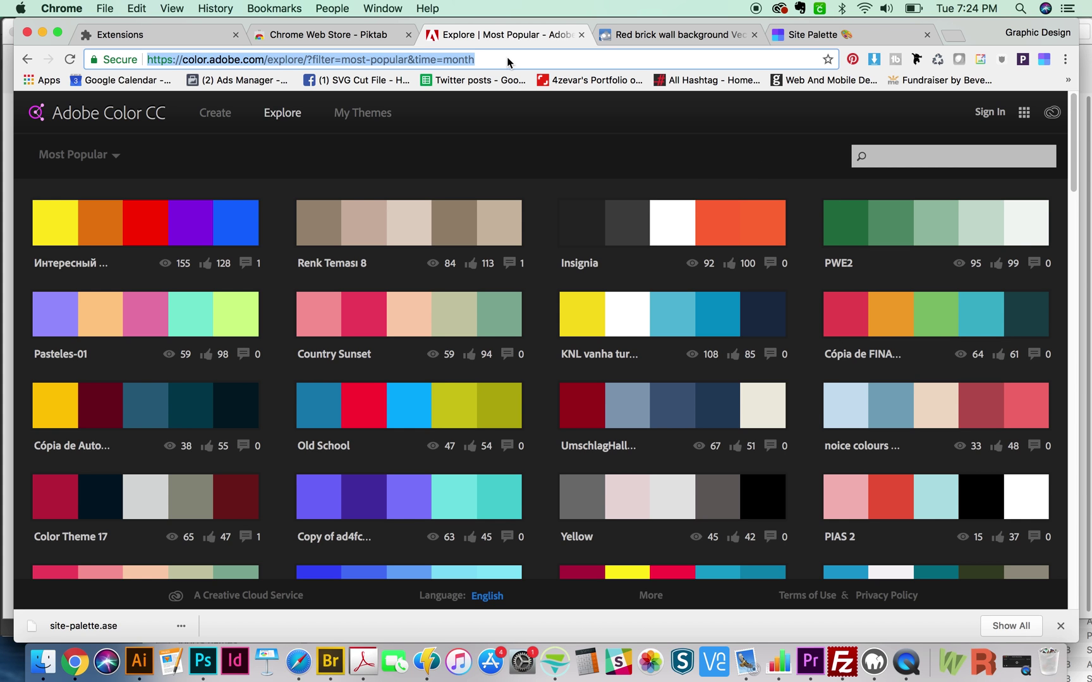
- Load colorhunt.co and scroll through its newest four-colour palettes
type("colo")
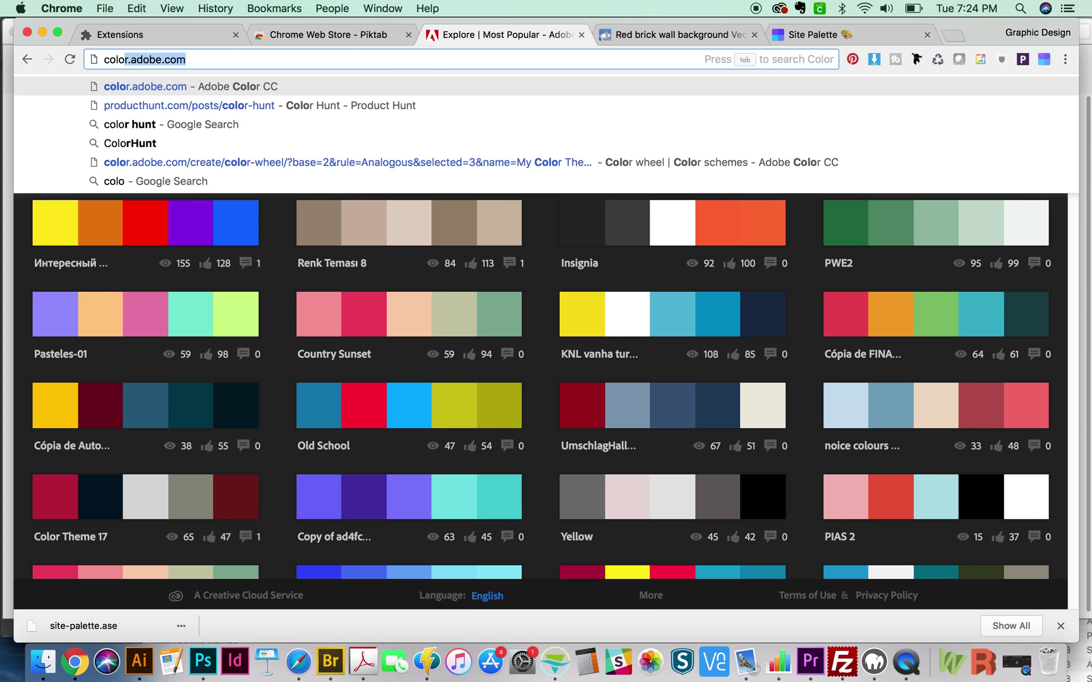
type("rhunt.co")
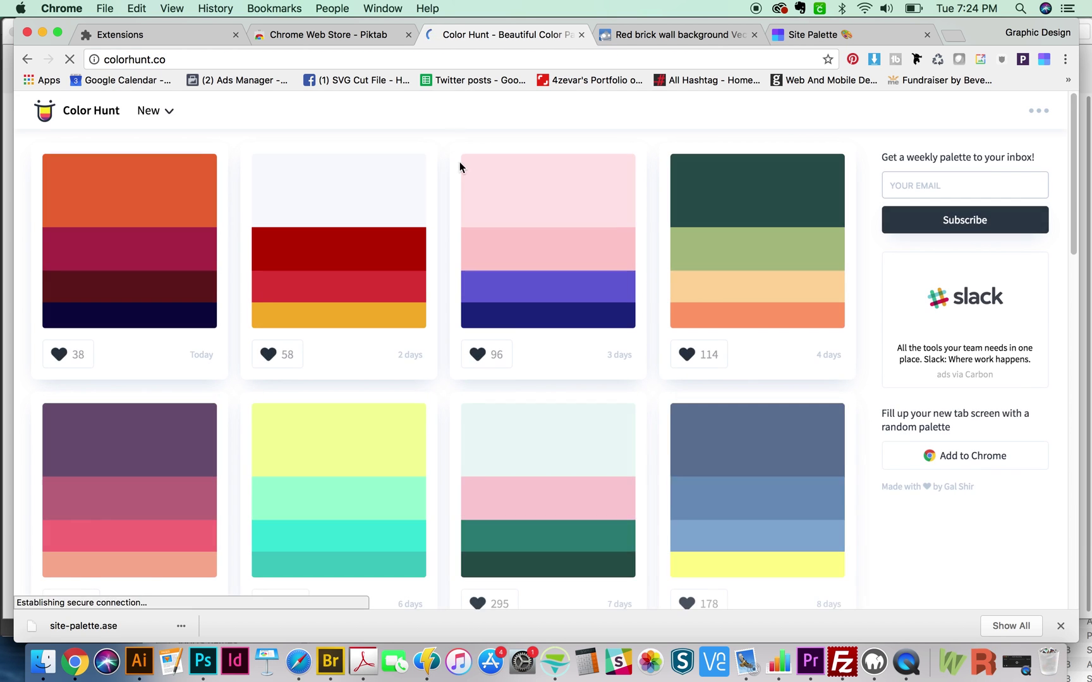
scroll(332, 484, "down", 8)
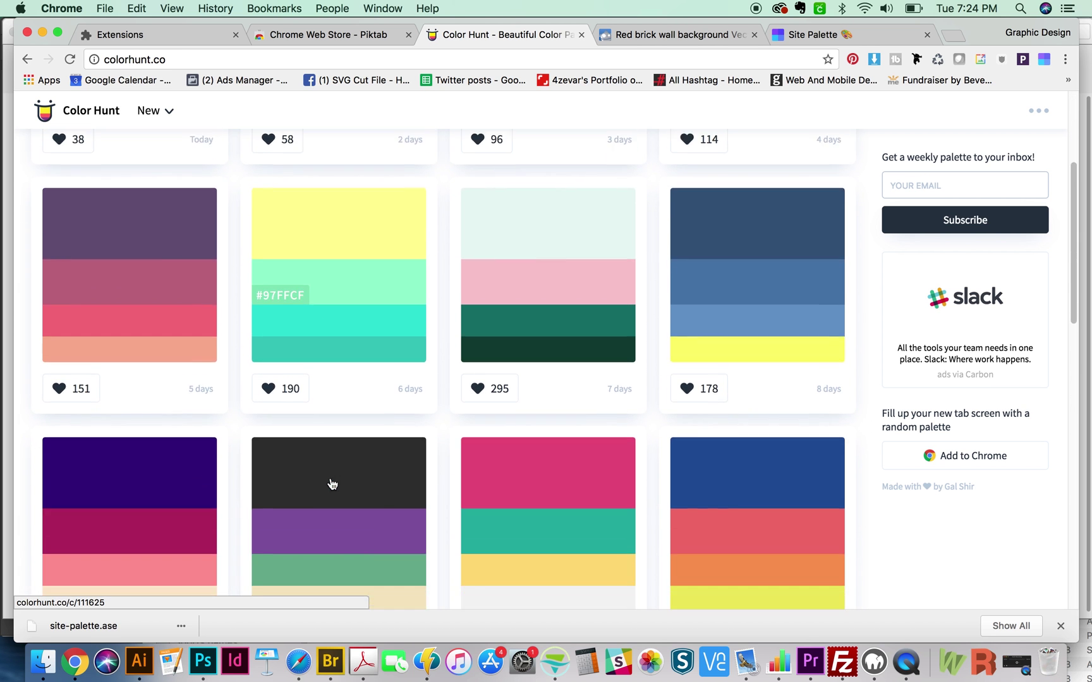
scroll(332, 485, "down", 7)
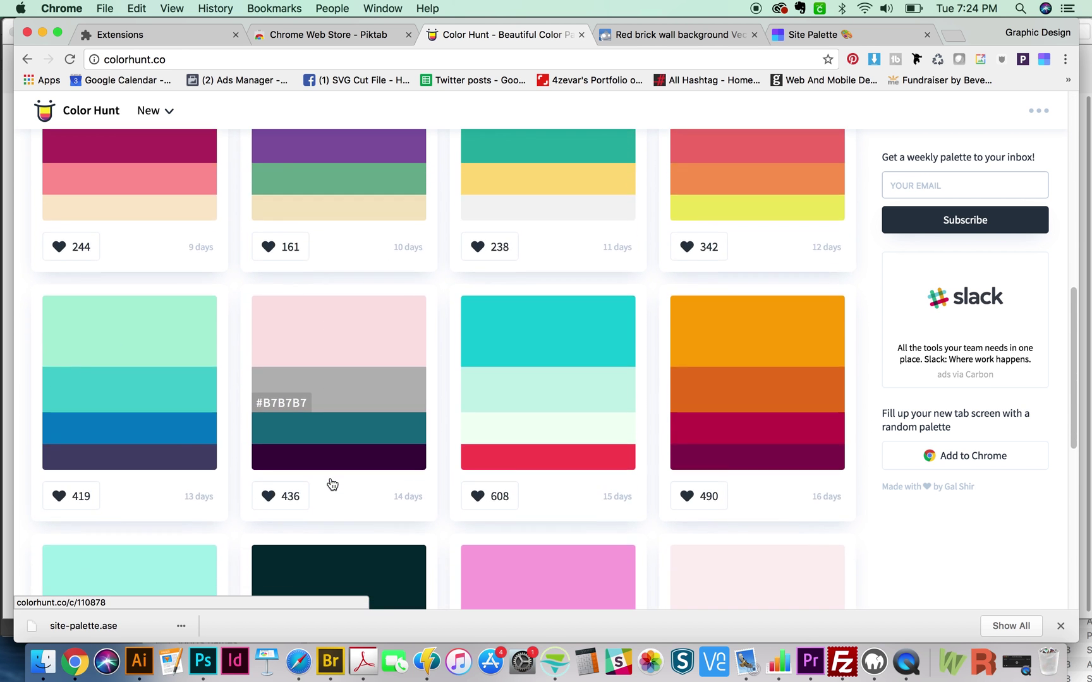
scroll(368, 353, "up", 15)
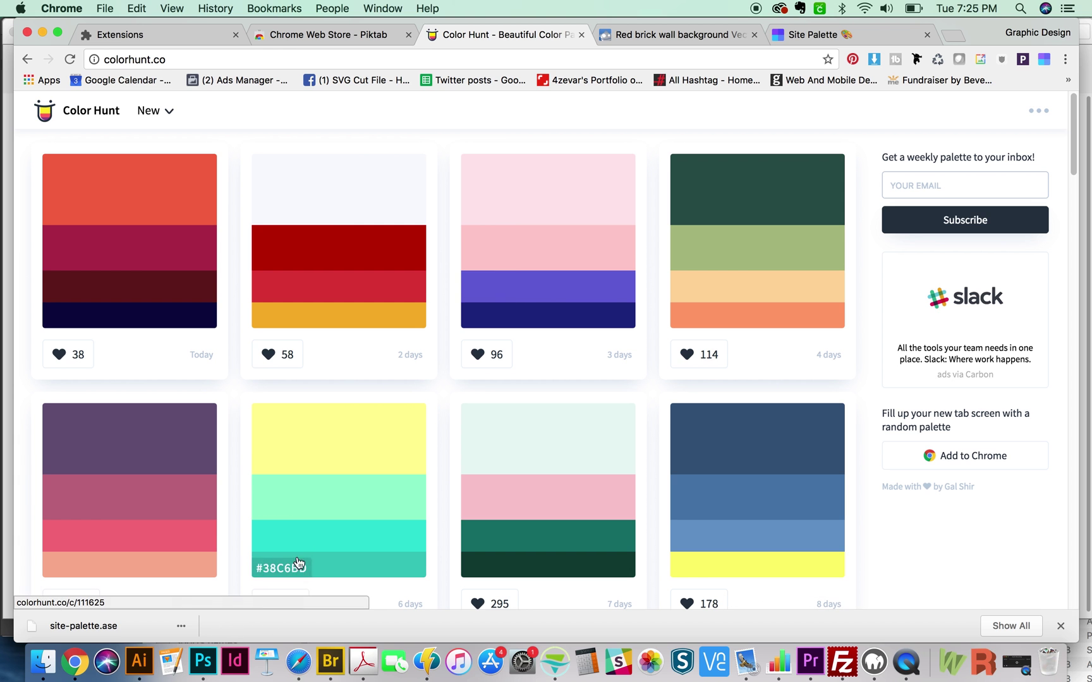
scroll(441, 446, "down", 10)
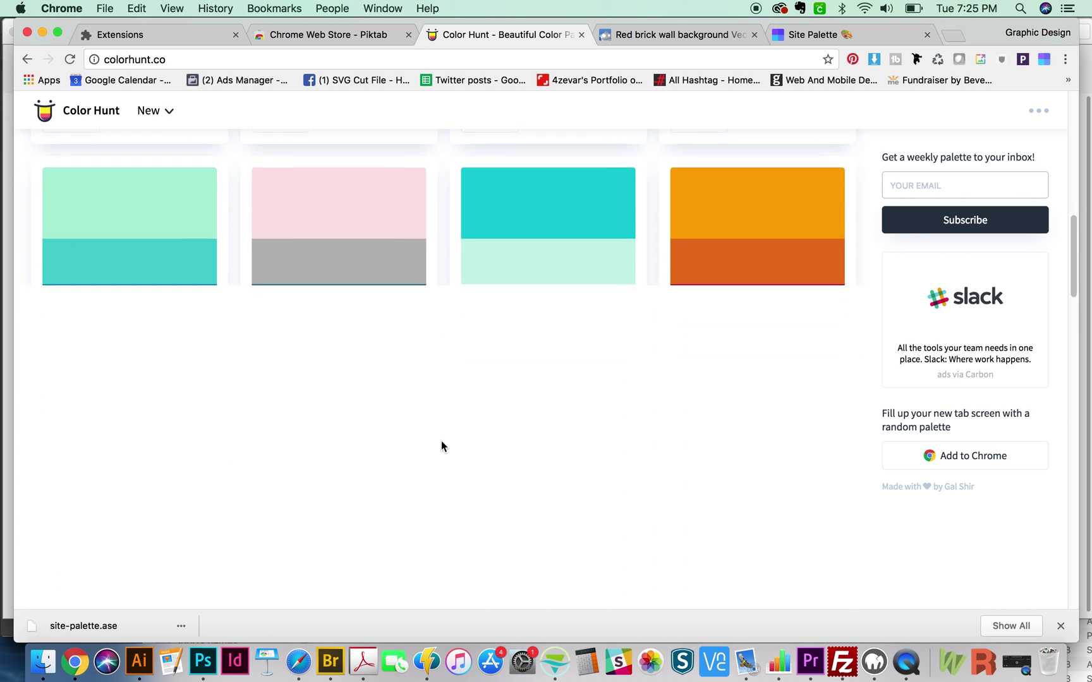
scroll(441, 445, "up", 15)
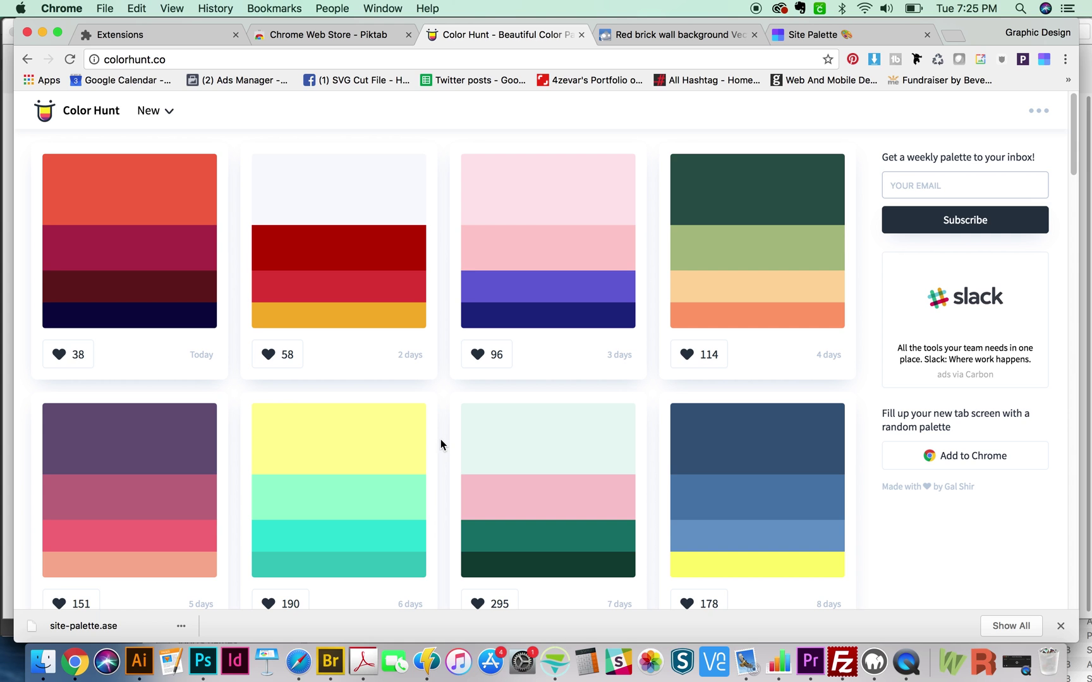
left_click(286, 63)
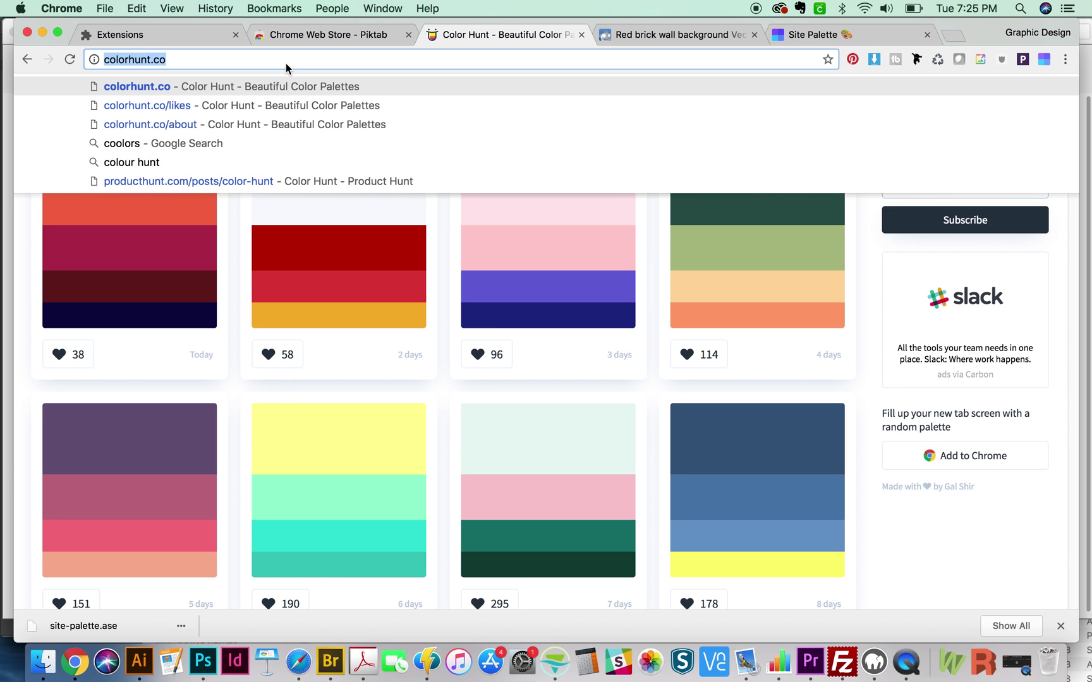
- Go to Pinterest ('pint' in the address bar) and search for 'graphic design' pins
type("pinterest.com")
key("Return")
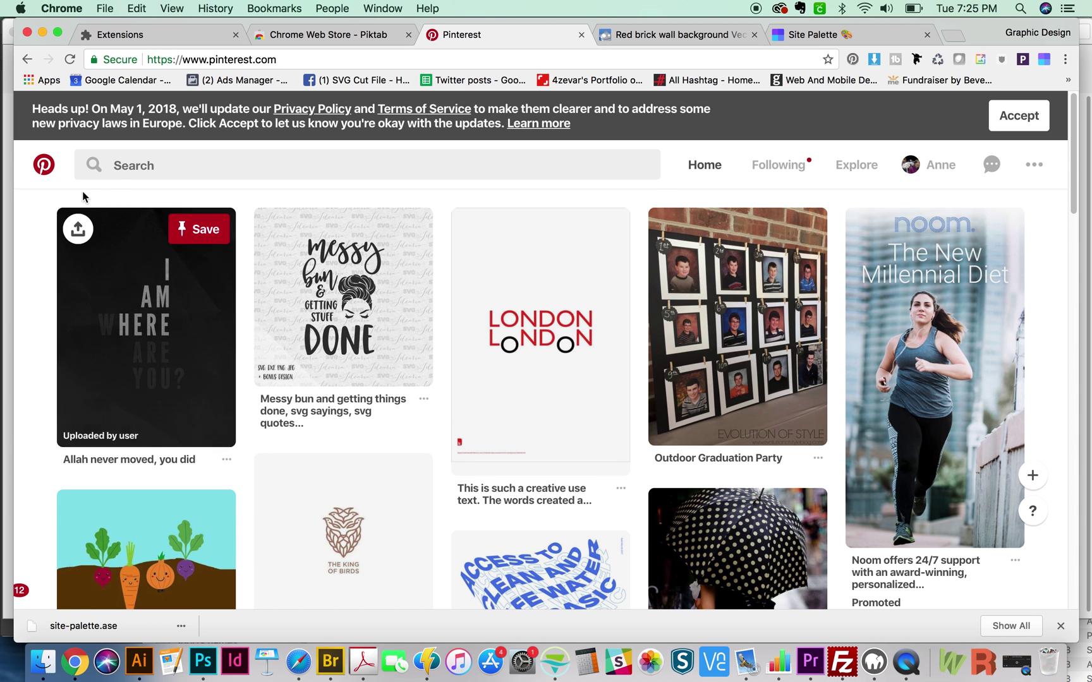
left_click(311, 163)
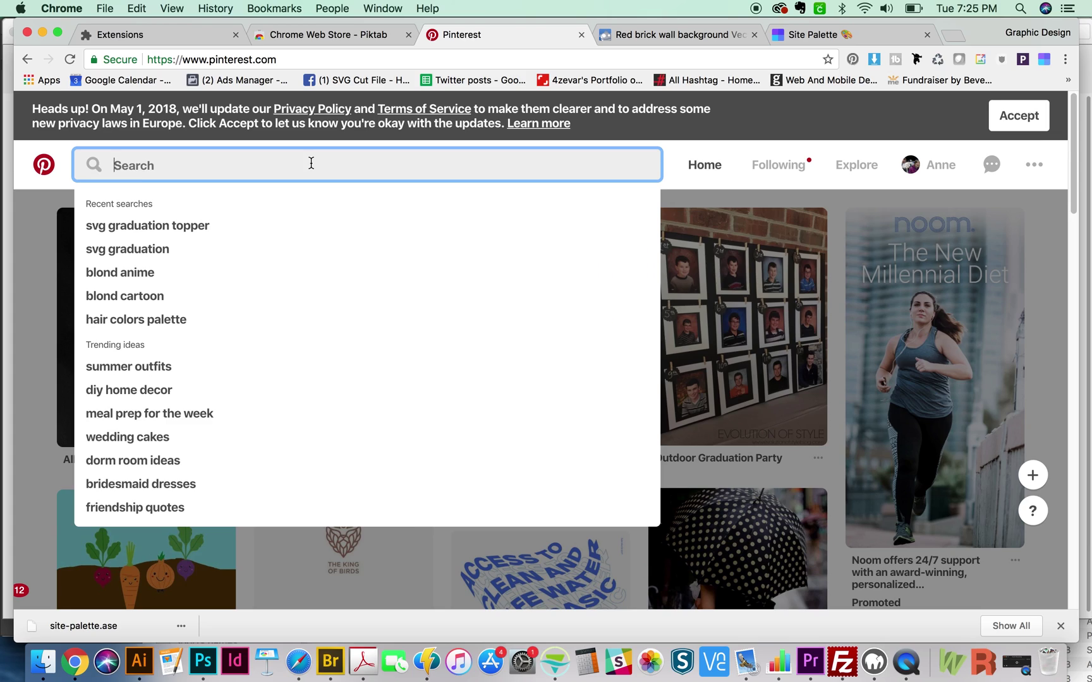
type("graphic design")
key("Return")
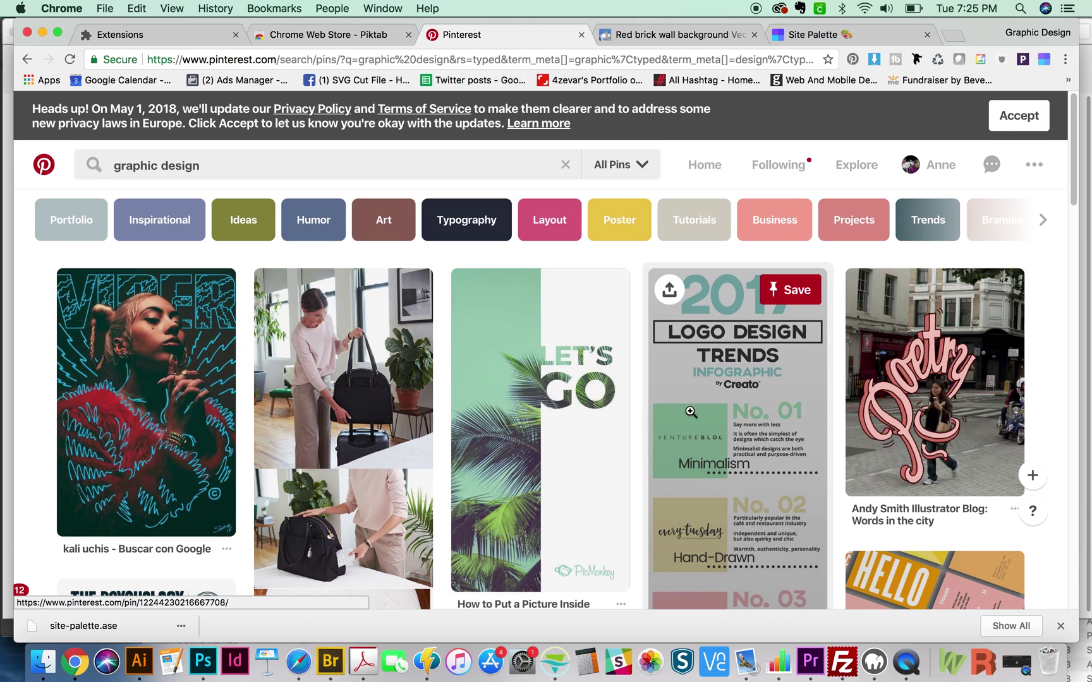
scroll(827, 228, "down", 5)
scroll(828, 227, "down", 10)
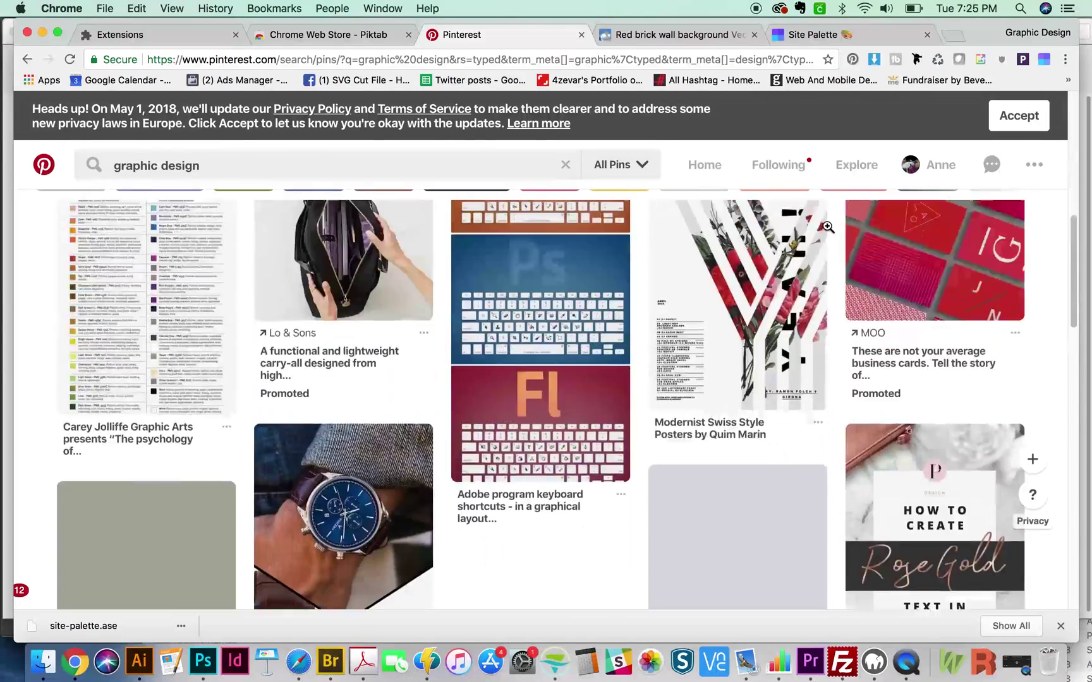
scroll(827, 228, "up", 10)
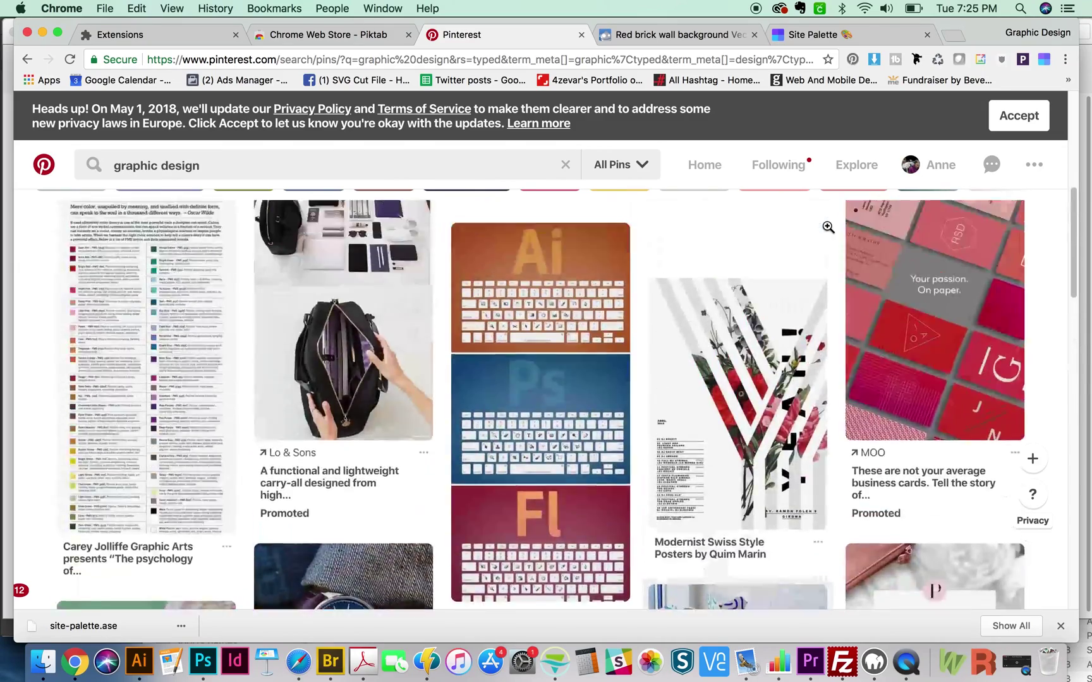
- Replace the Pinterest search with 'brochures' and scroll through the brochure pins
left_click(435, 164)
key("super+a")
type("c")
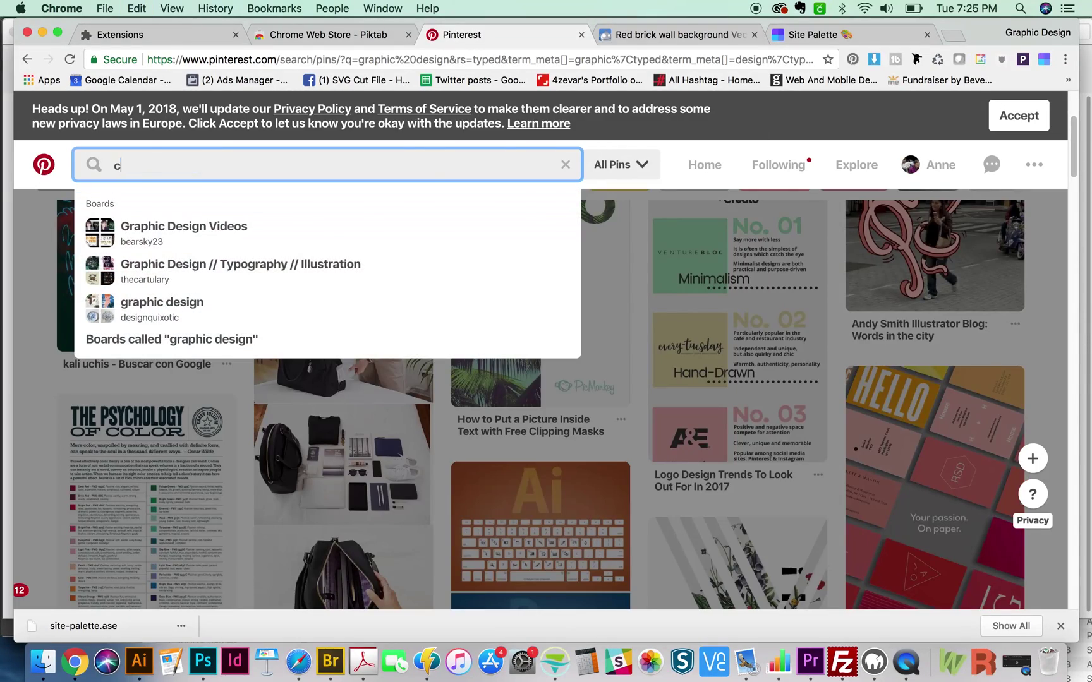
type("r")
key("BackSpace")
key("BackSpace")
type("brochur")
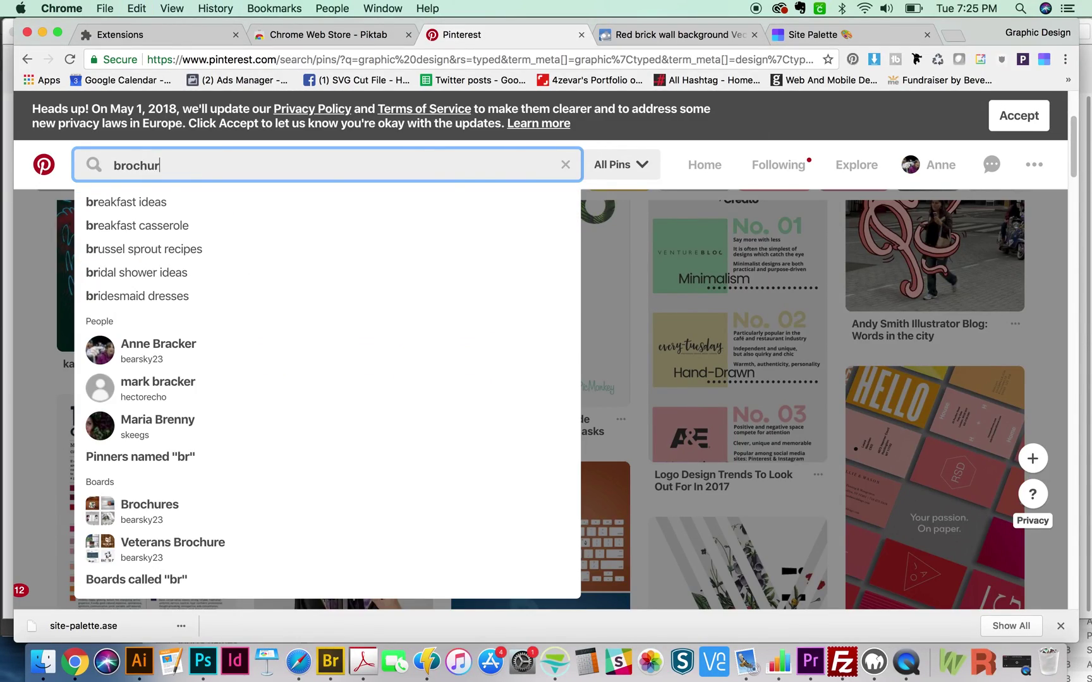
type("es")
key("Return")
scroll(275, 382, "down", 2)
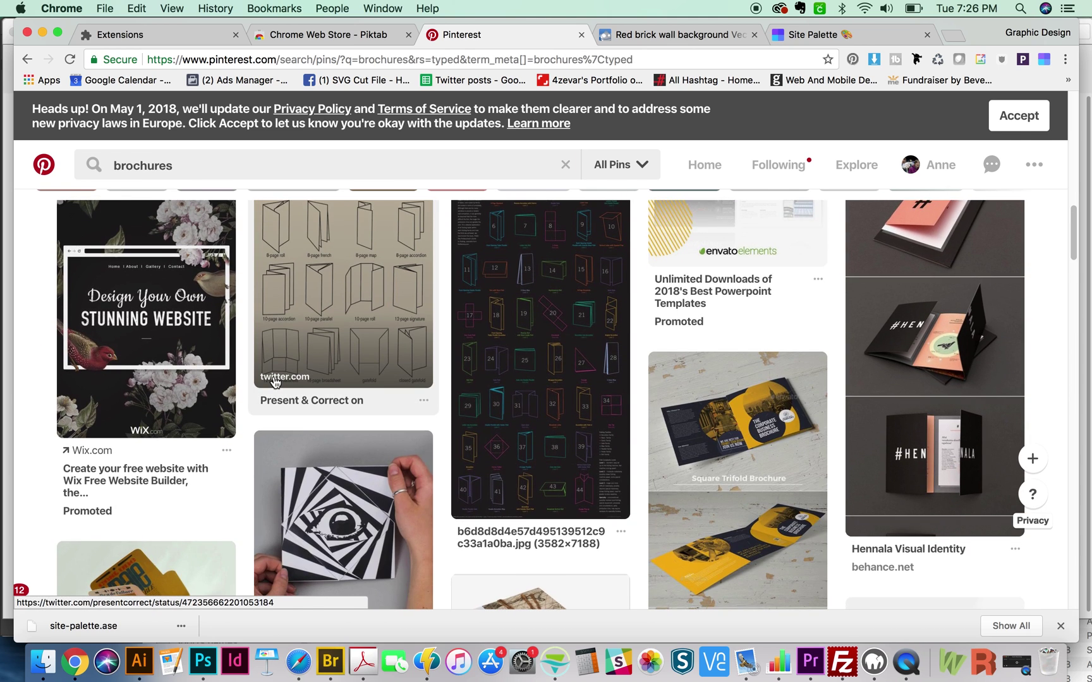
scroll(275, 382, "down", 6)
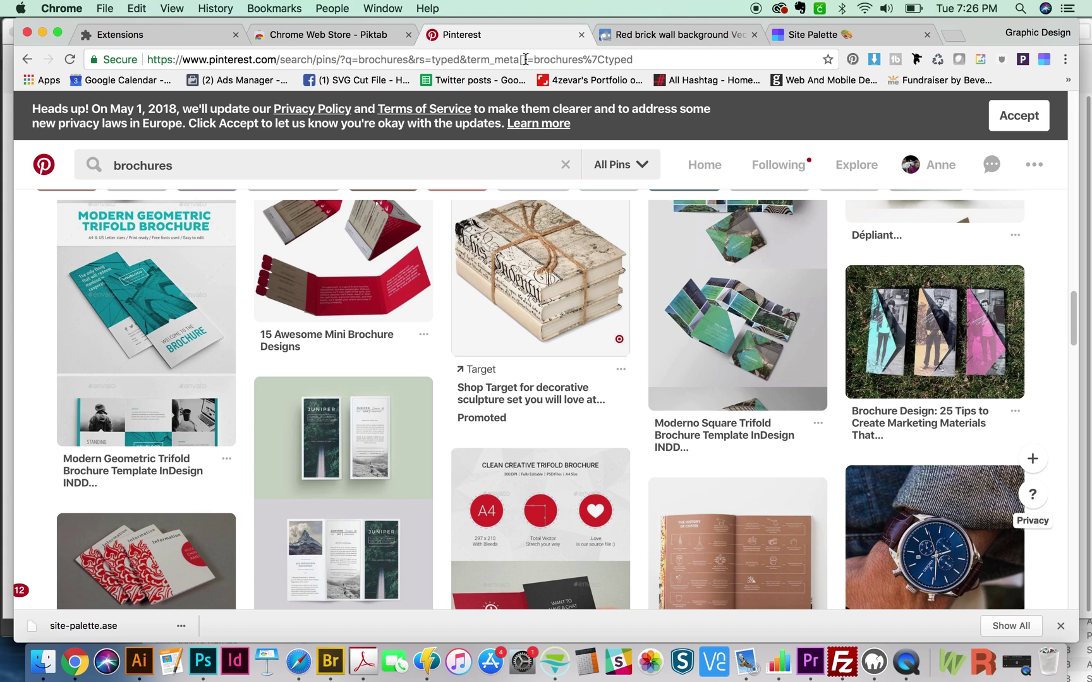
left_click(525, 60)
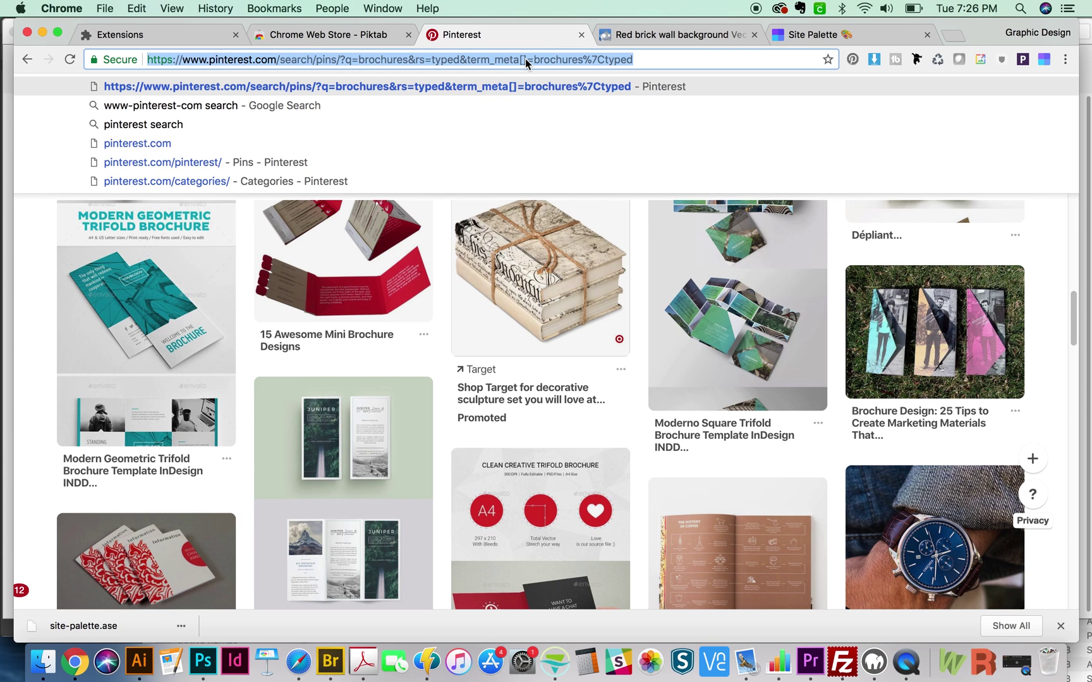
- Load Behance with 'beh' from the address bar and return to its home page
type("beh")
key("Return")
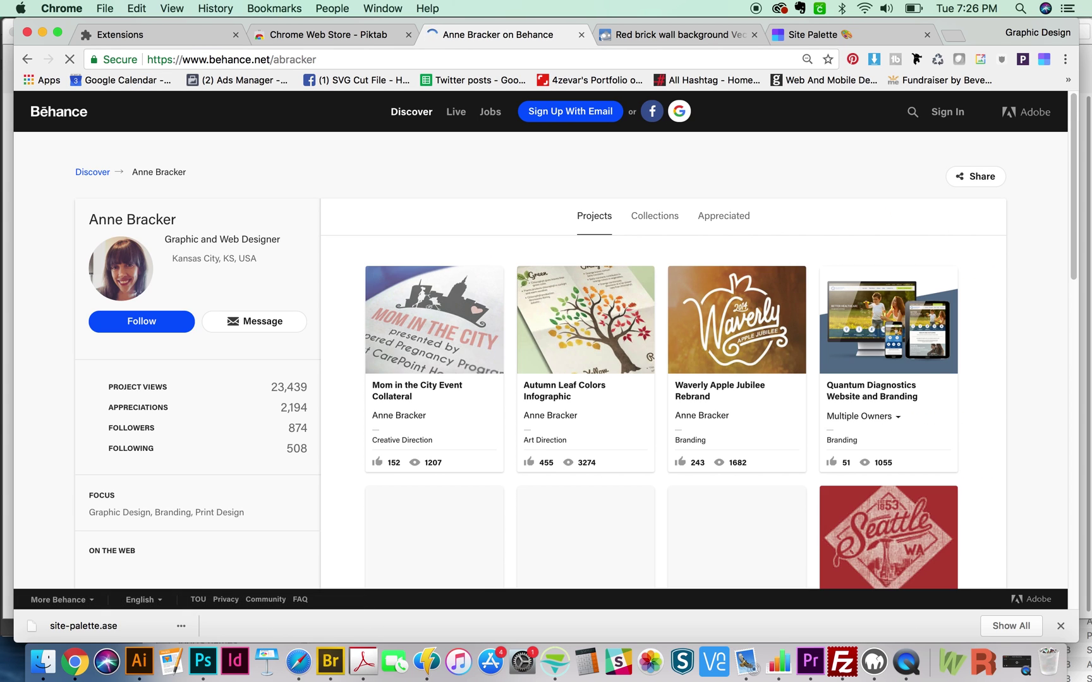
left_click(63, 114)
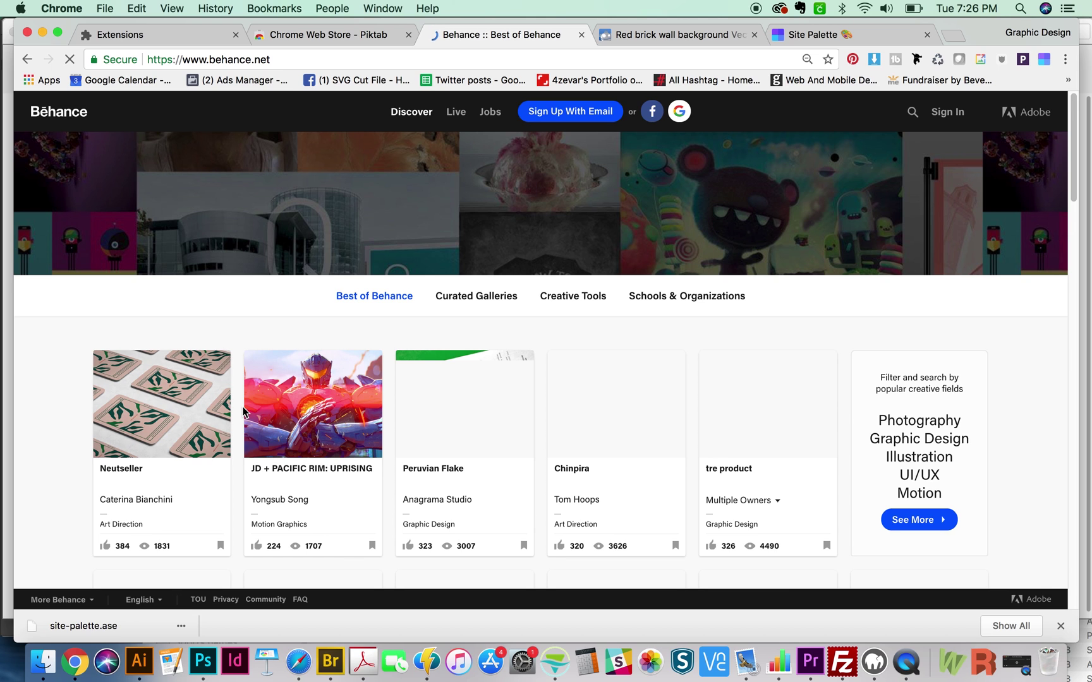
- Scroll through the Best of Behance grid of featured projects like MUTE | Berlin 2052
scroll(505, 351, "down", 3)
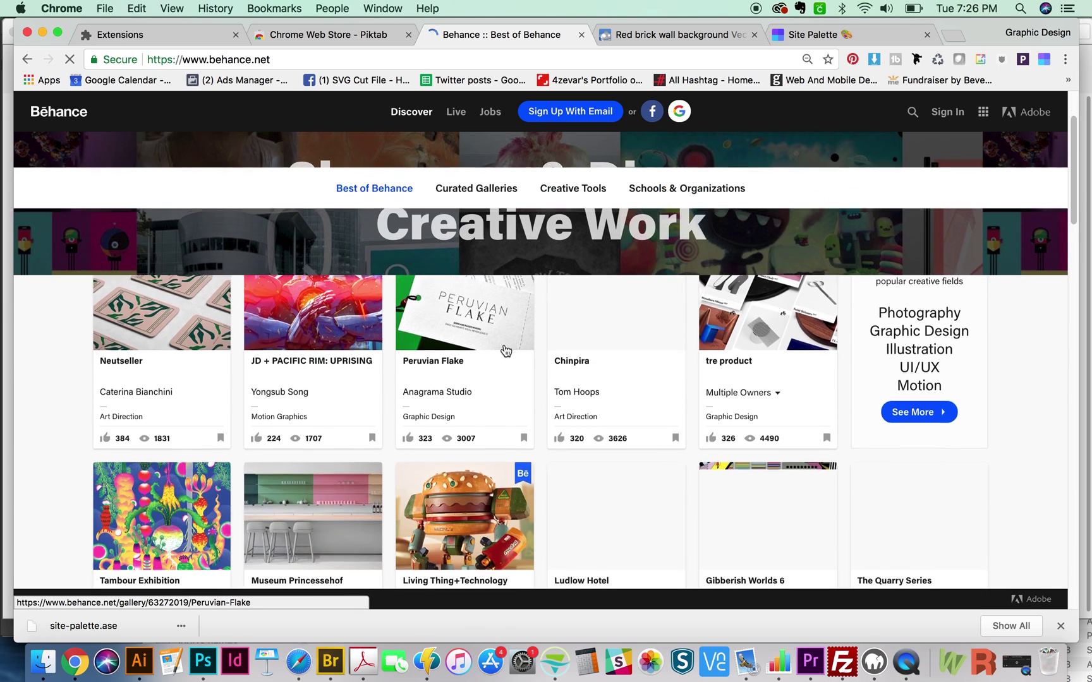
scroll(505, 351, "up", 3)
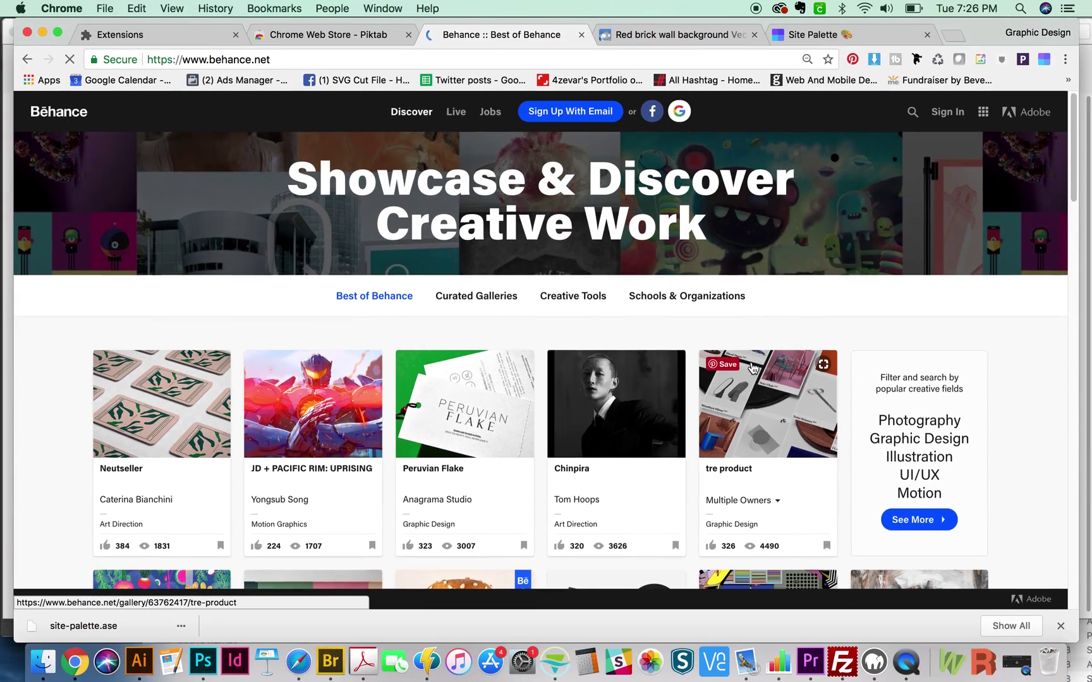
scroll(752, 368, "down", 15)
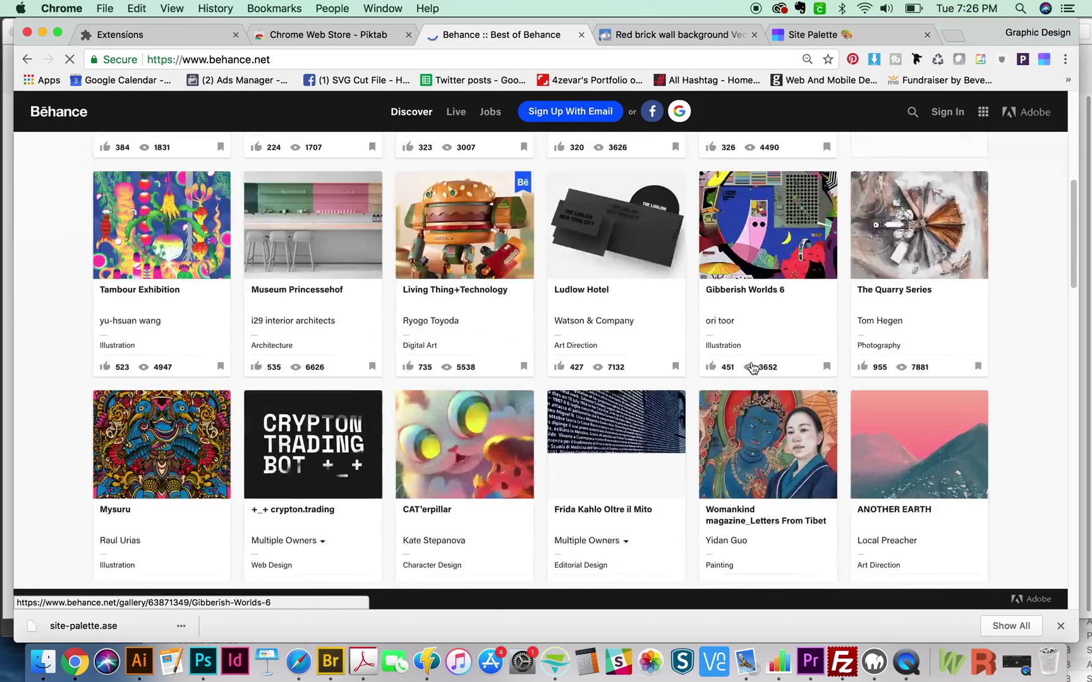
scroll(751, 366, "up", 10)
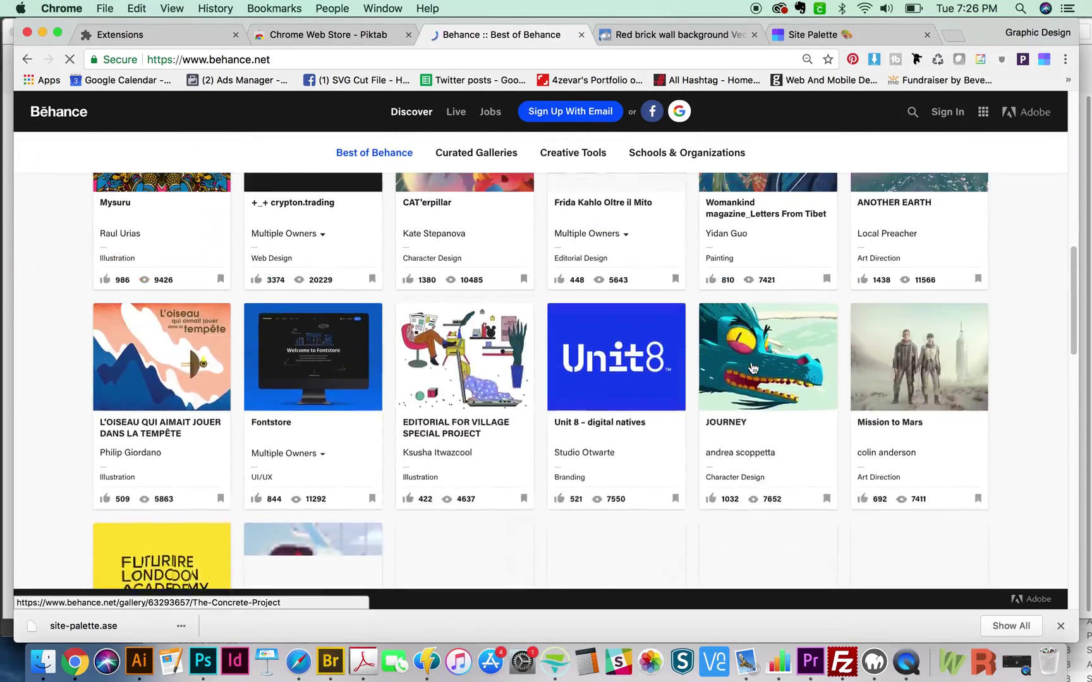
scroll(752, 367, "down", 15)
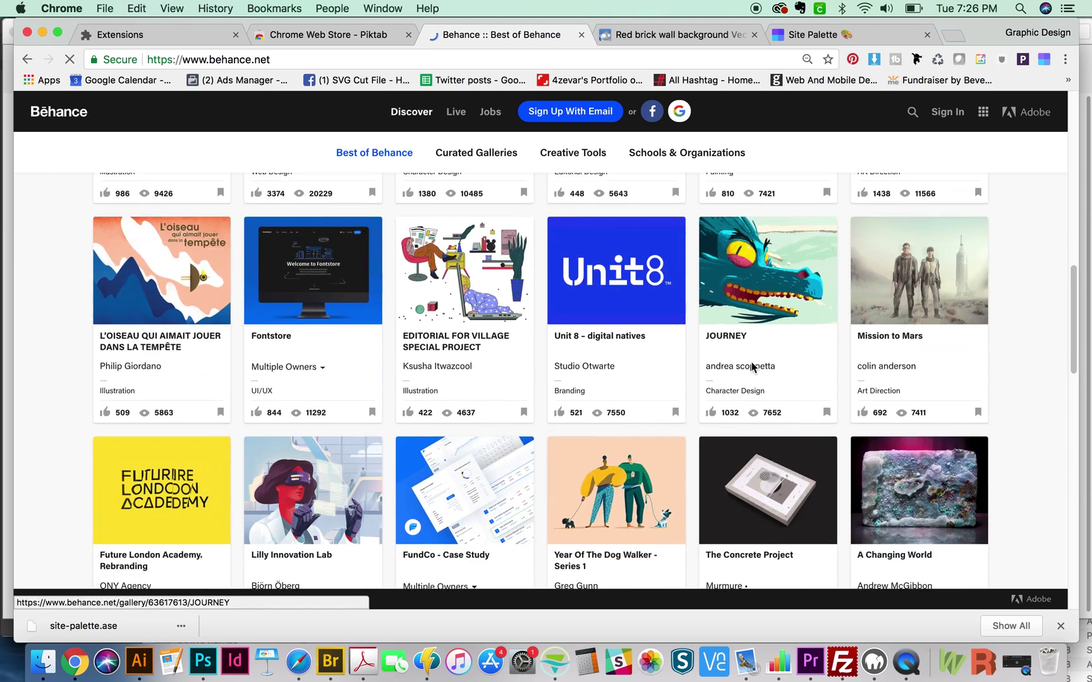
scroll(752, 368, "down", 5)
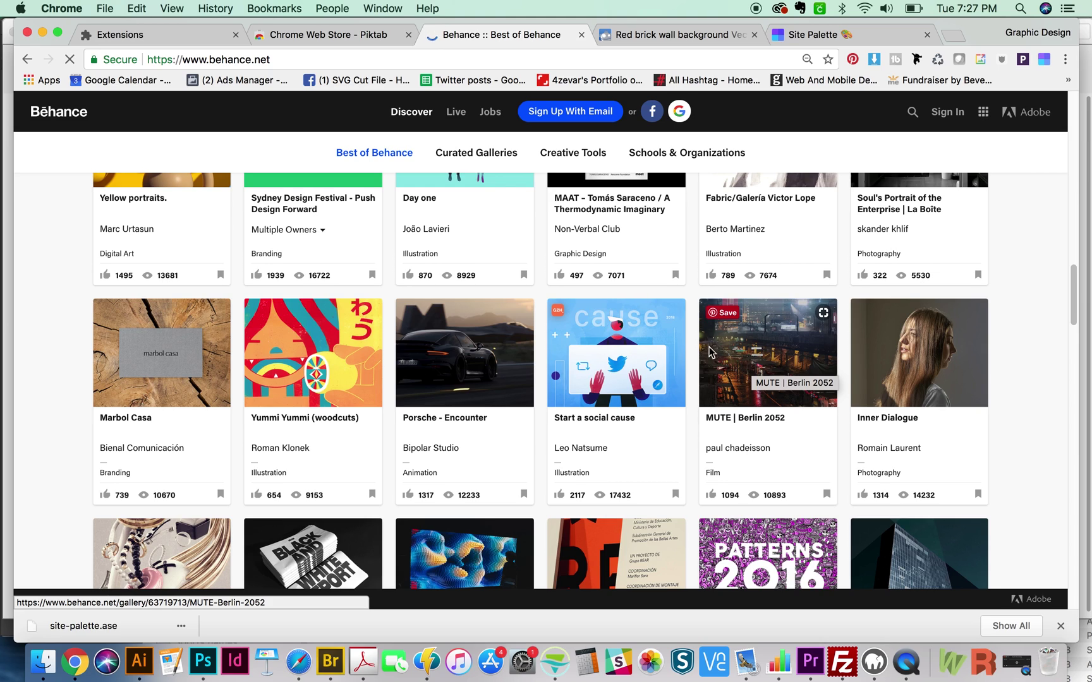
scroll(728, 321, "down", 5)
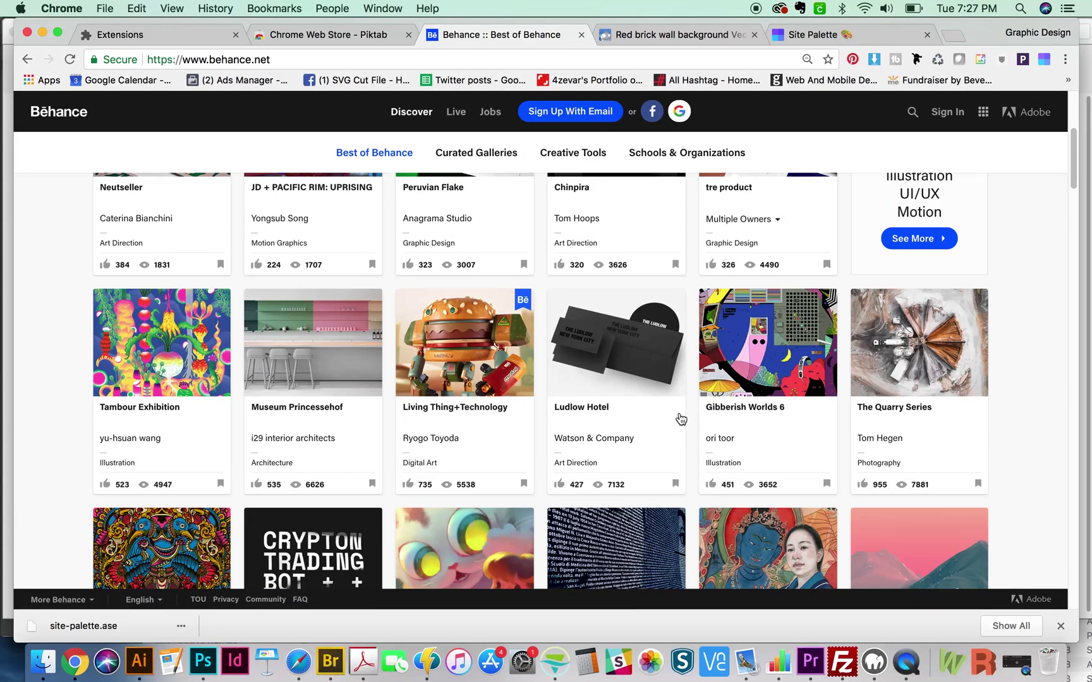